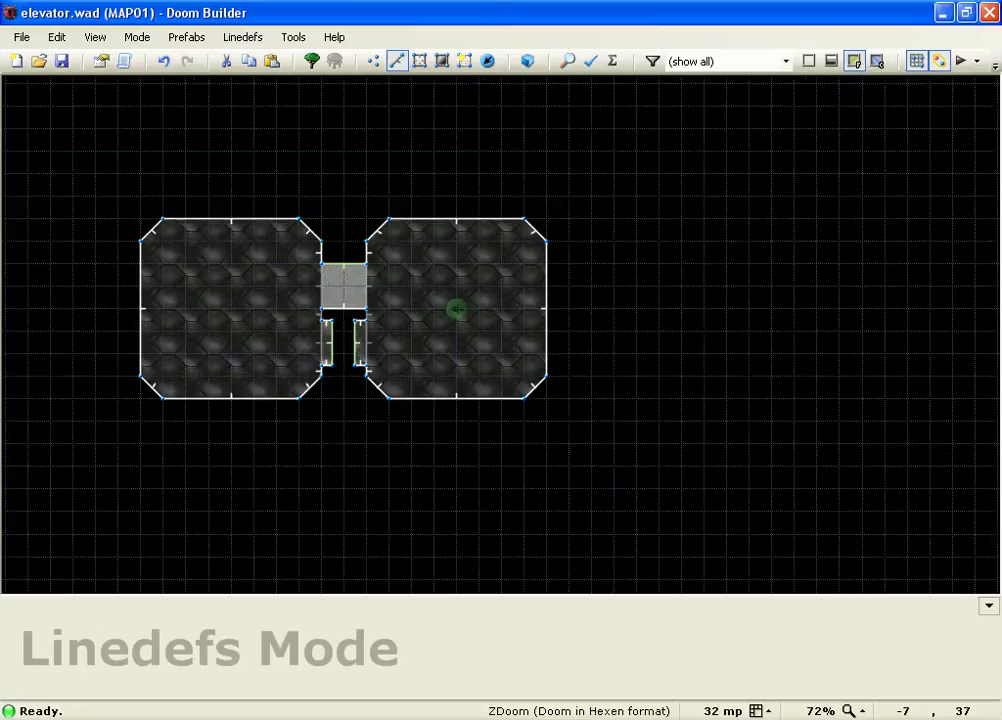
scroll(276, 290, up, 2)
scroll(425, 293, down, 3)
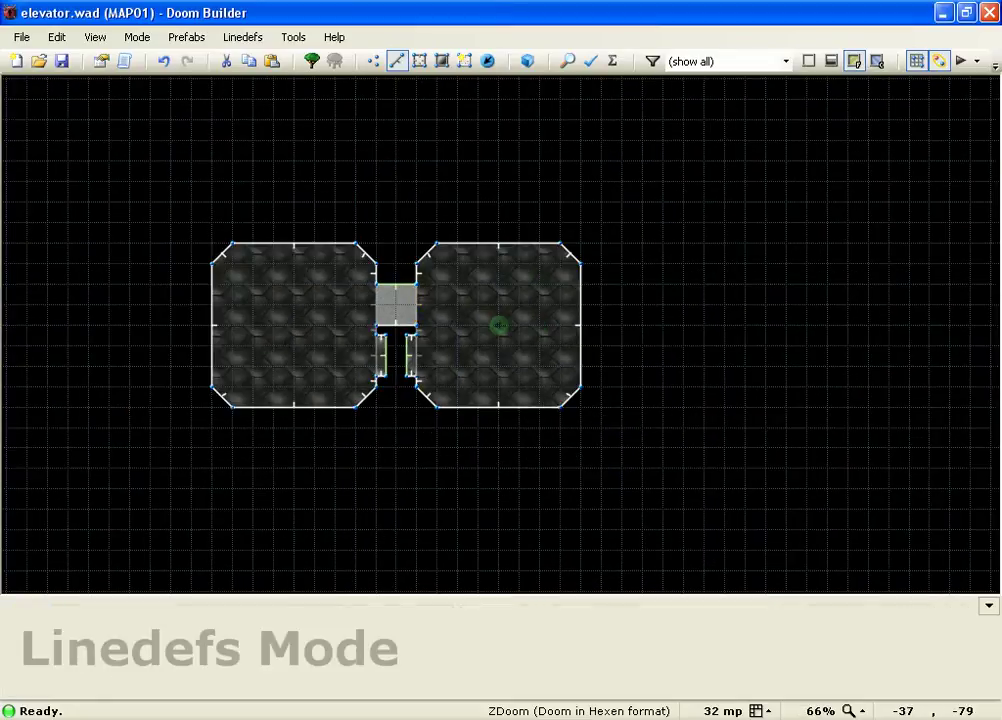
scroll(320, 310, up, 2)
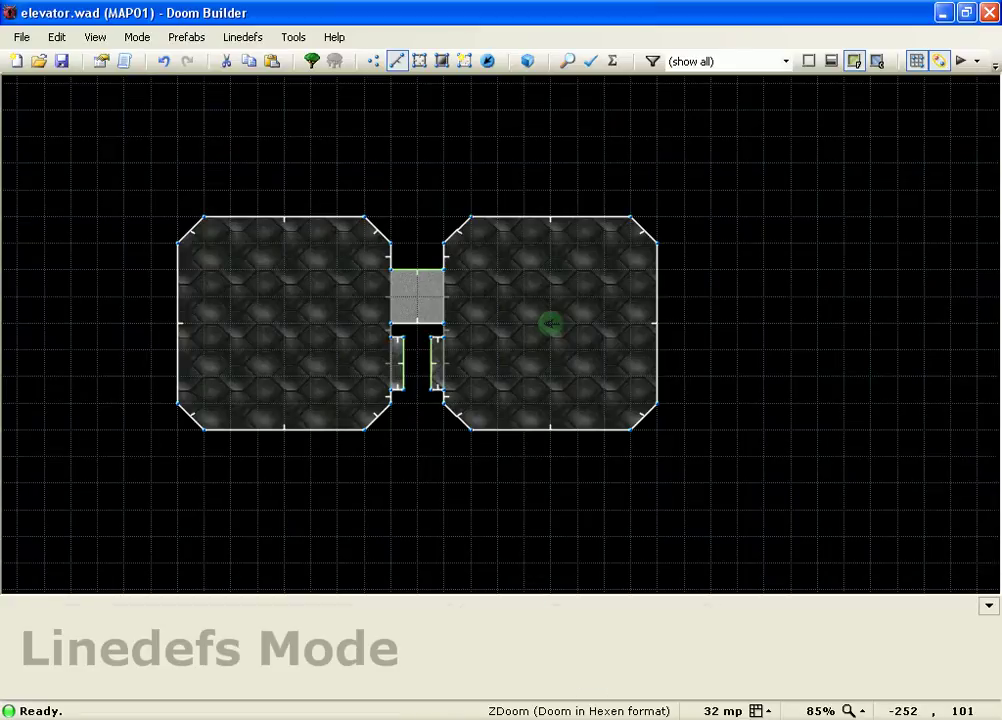
drag(123, 183, 199, 78)
click(150, 195)
drag(152, 193, 687, 456)
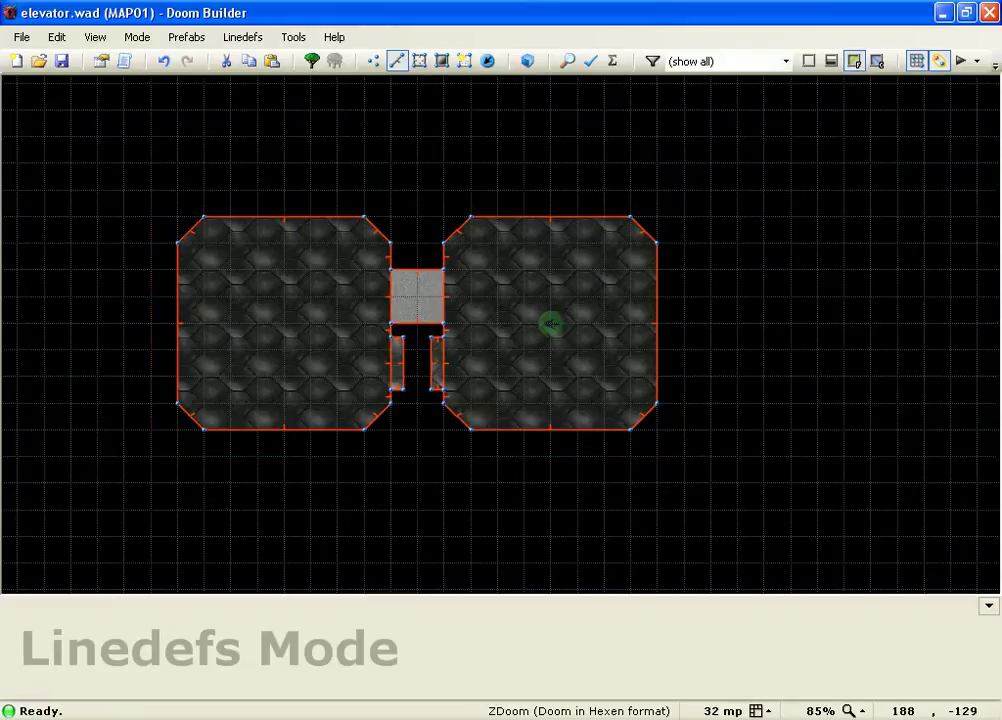
drag(409, 448, 372, 448)
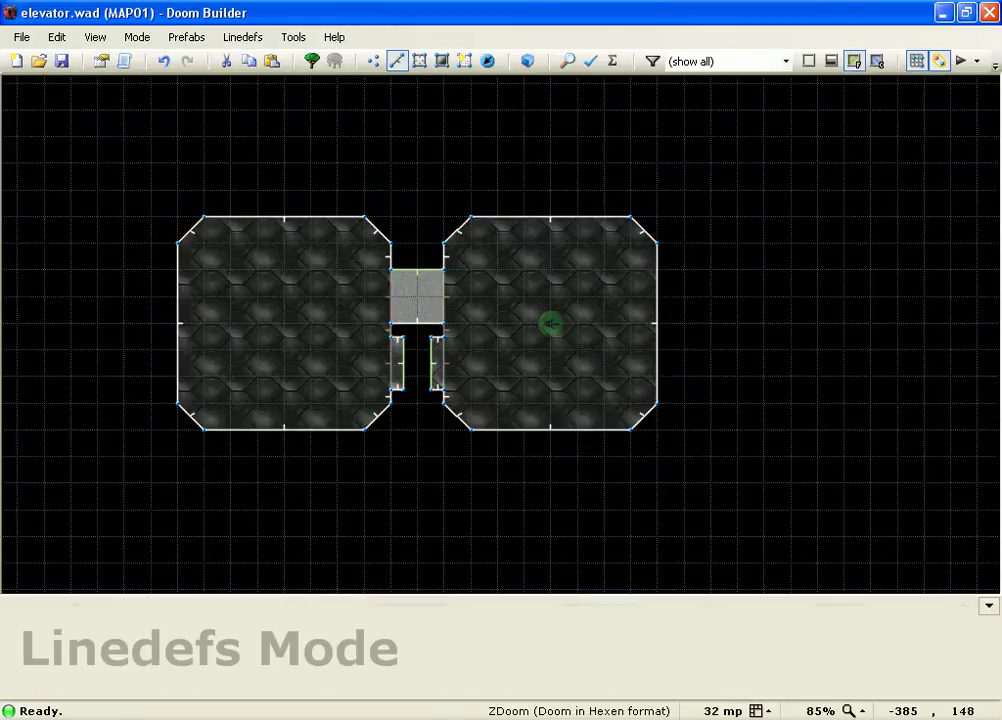
drag(127, 167, 78, 409)
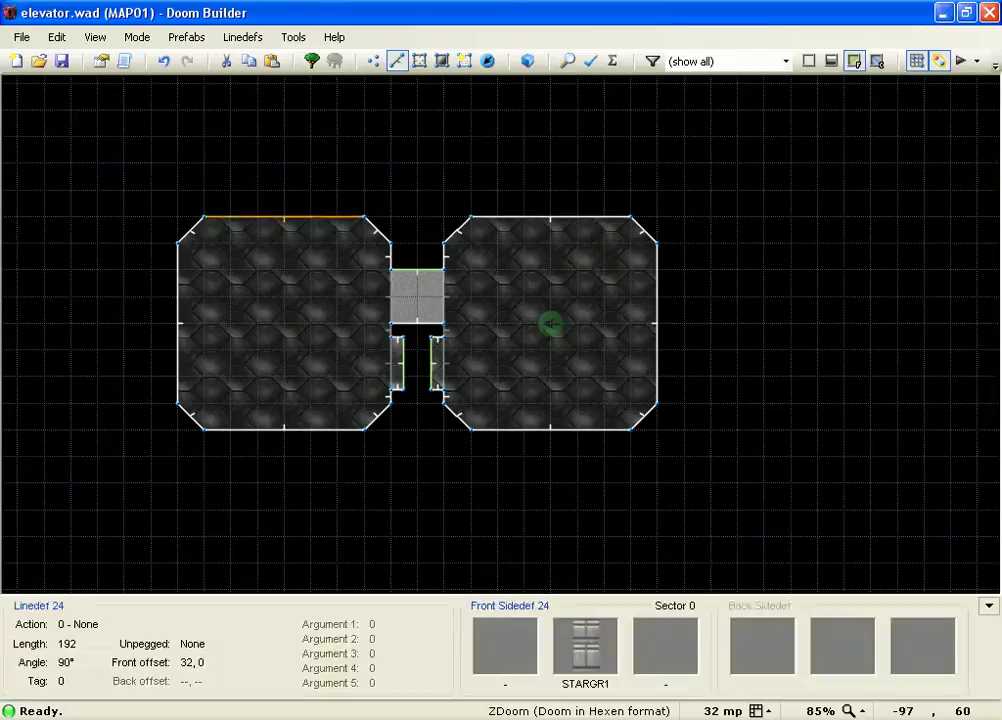
scroll(510, 260, up, 4)
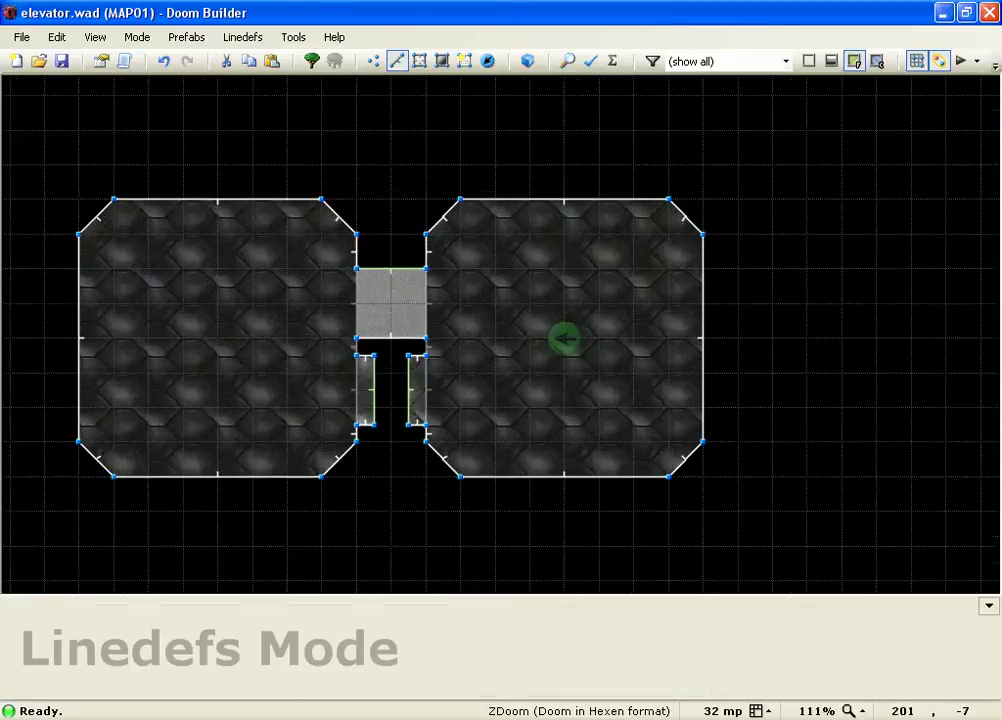
scroll(510, 260, down, 3)
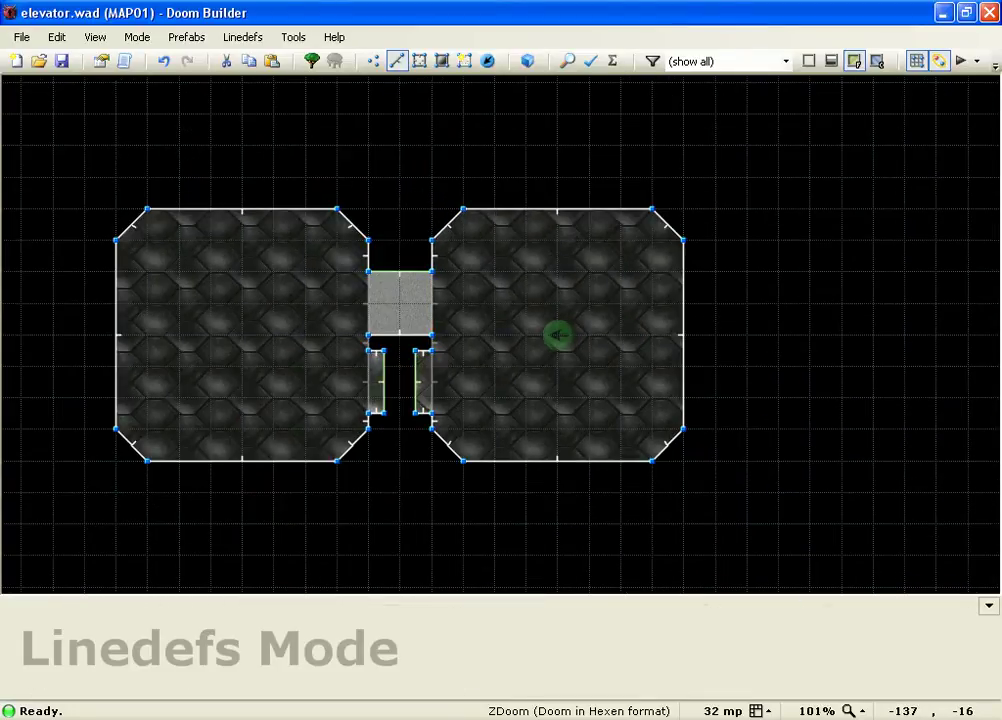
scroll(396, 302, up, 2)
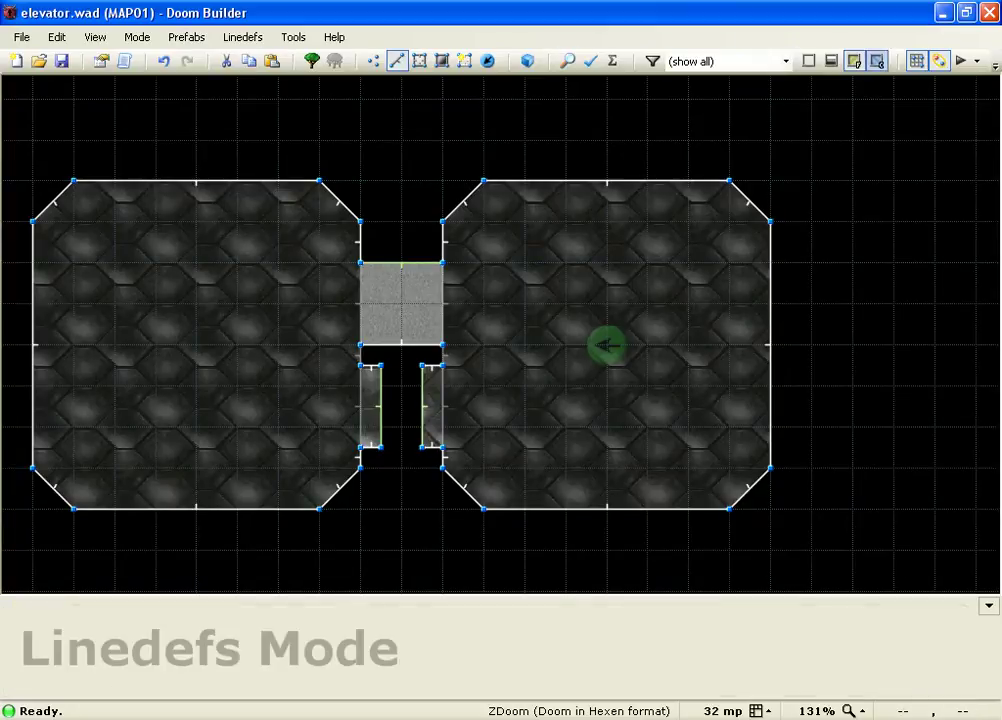
Test the map in ZDoom, look around the starting room and open the elevator.
click(960, 61)
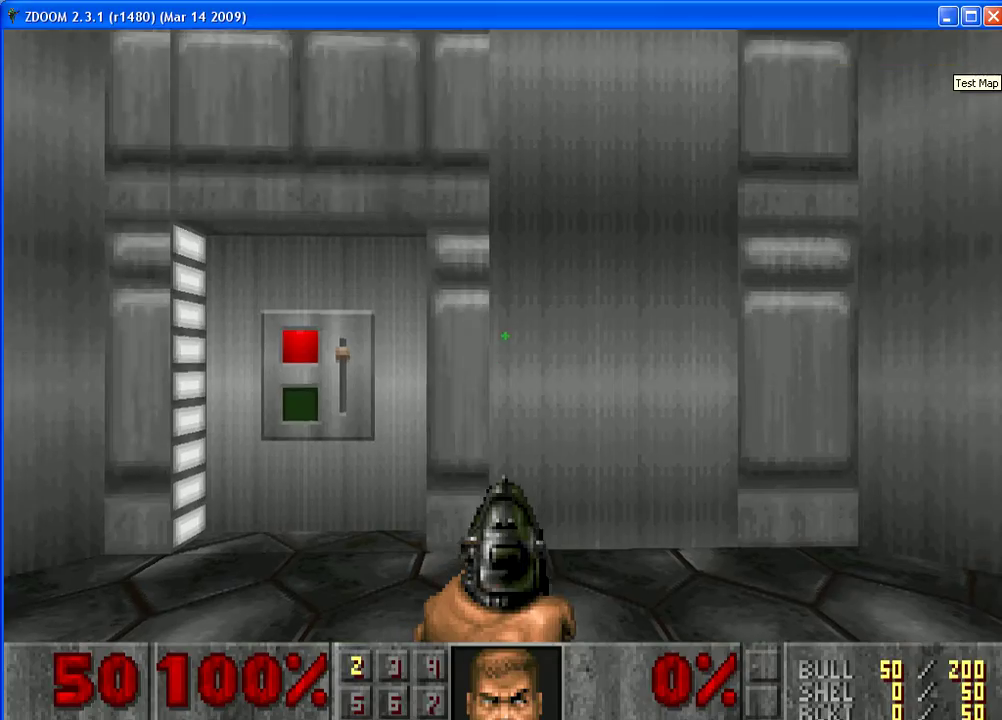
key(s)
key(Right)
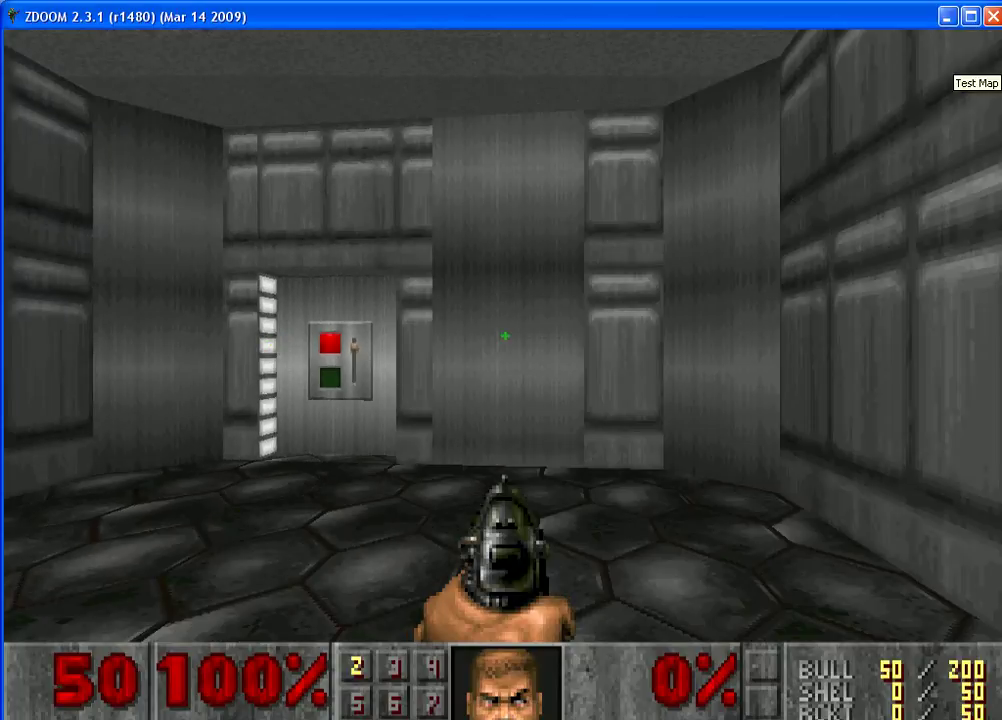
key(Right)
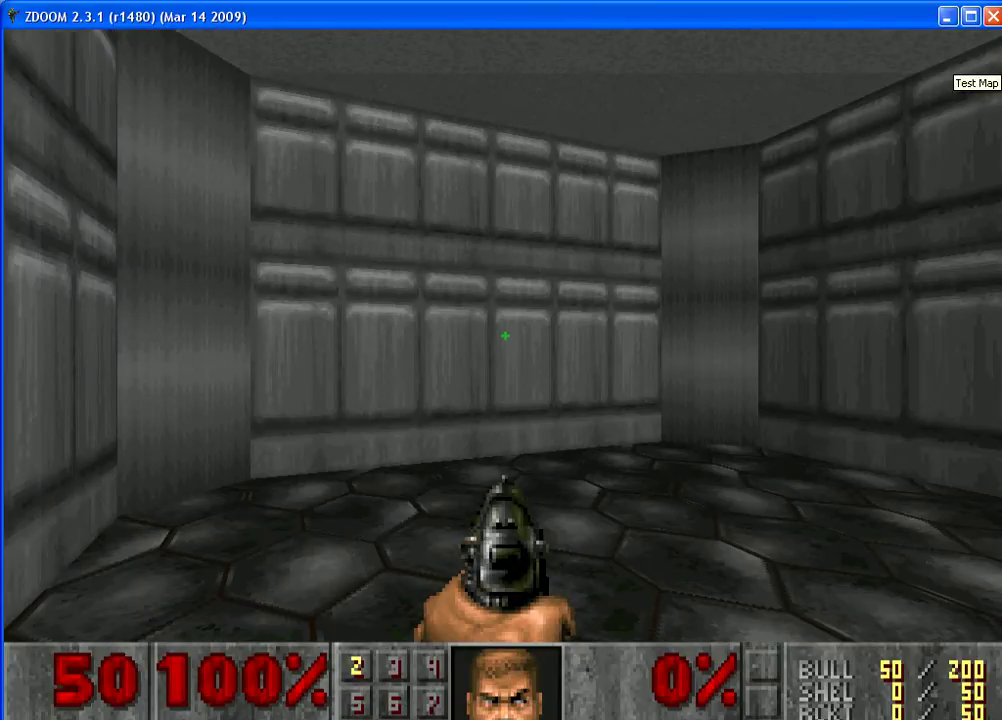
key(Left)
key(w)
key(space)
key(s)
key(Down)
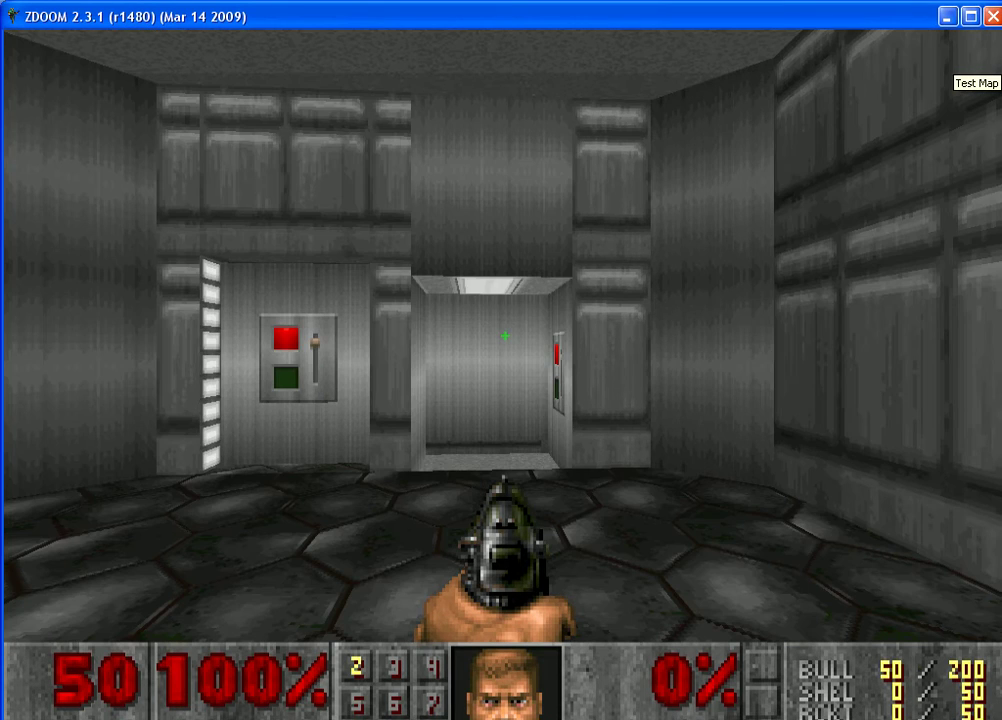
Enter the elevator, operate its inner switch and ride it to the opposite room.
key(Left)
key(Up)
key(Down)
key(Right)
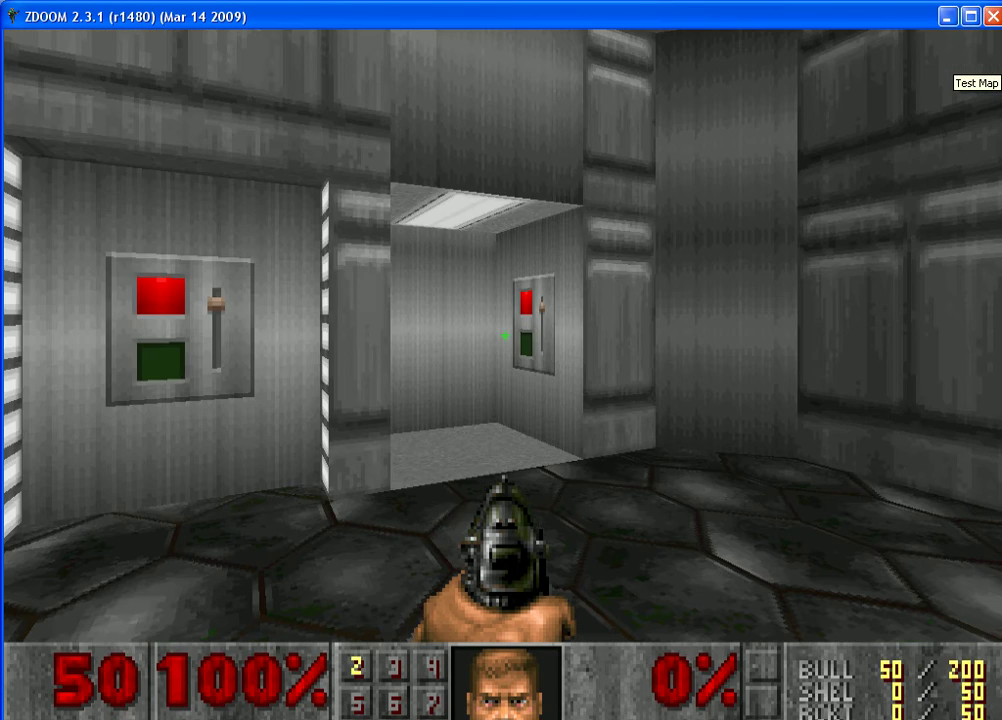
key(Up)
key(Right)
key(Down)
key(Up)
key(space)
key(Right)
key(Right)
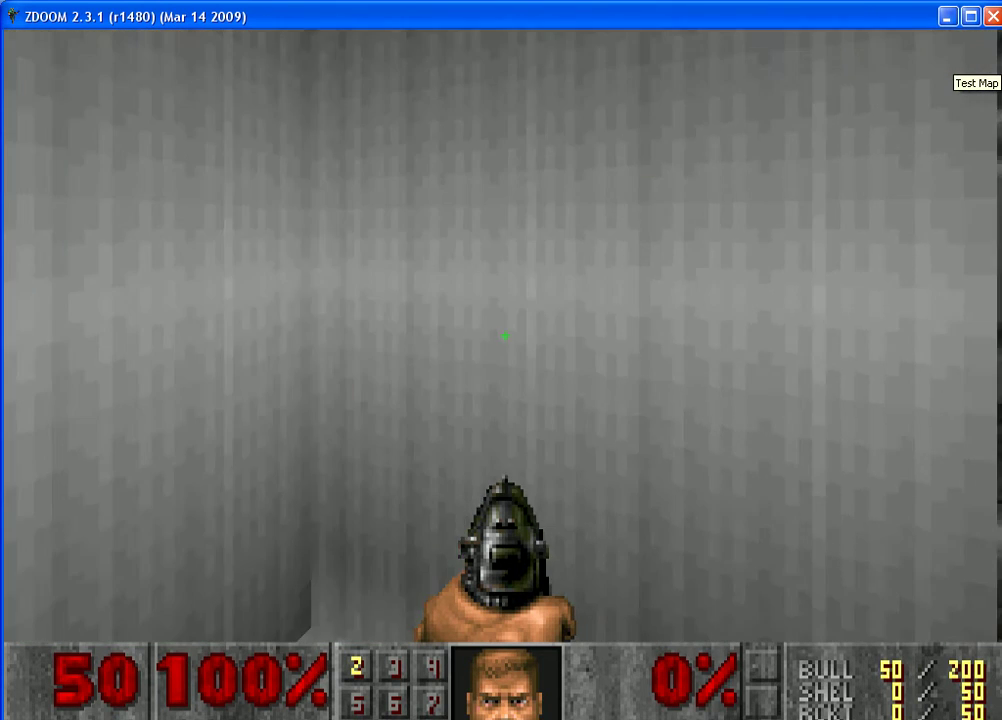
key(Right)
key(Left)
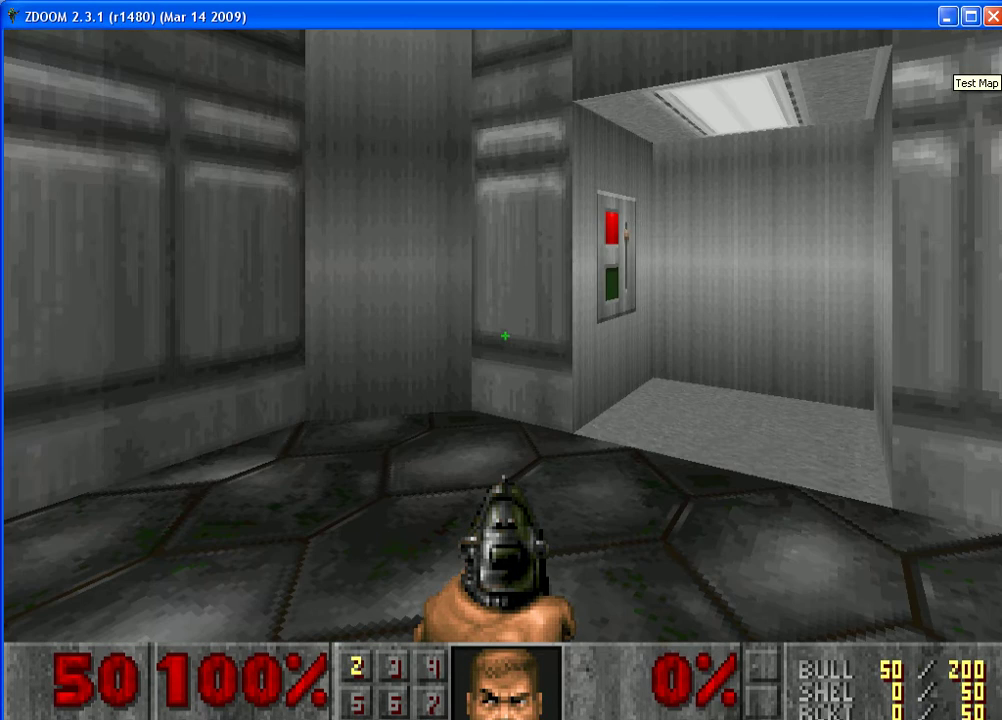
Send the elevator away with its inner switch, then back out into the room to watch it.
key(Right)
key(Up)
key(Down)
key(Left)
key(Up)
key(space)
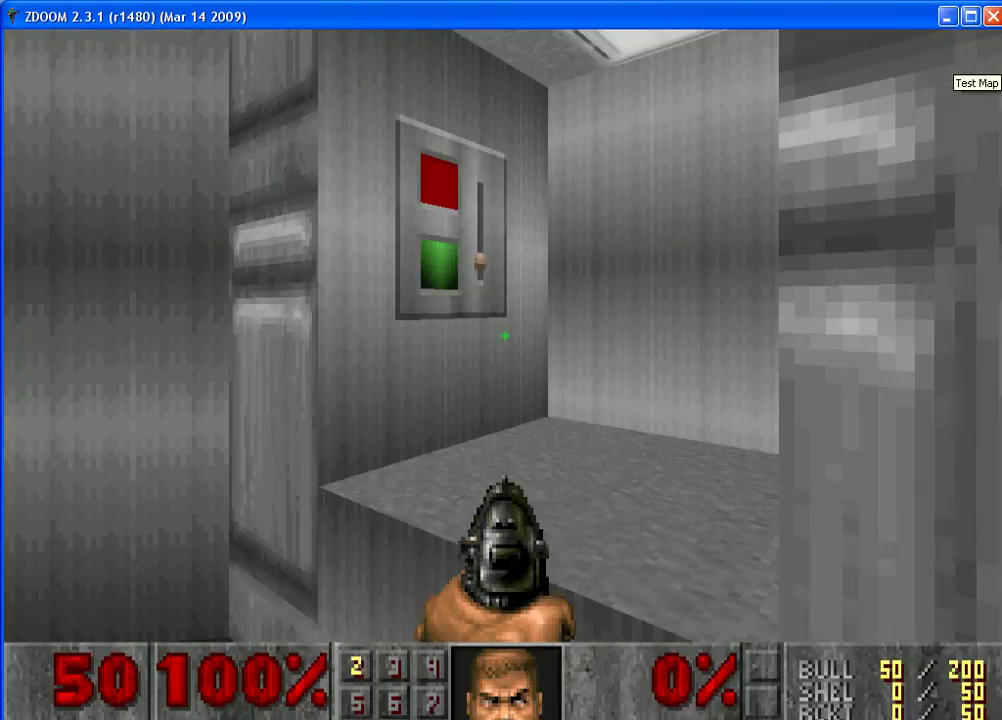
key(Down)
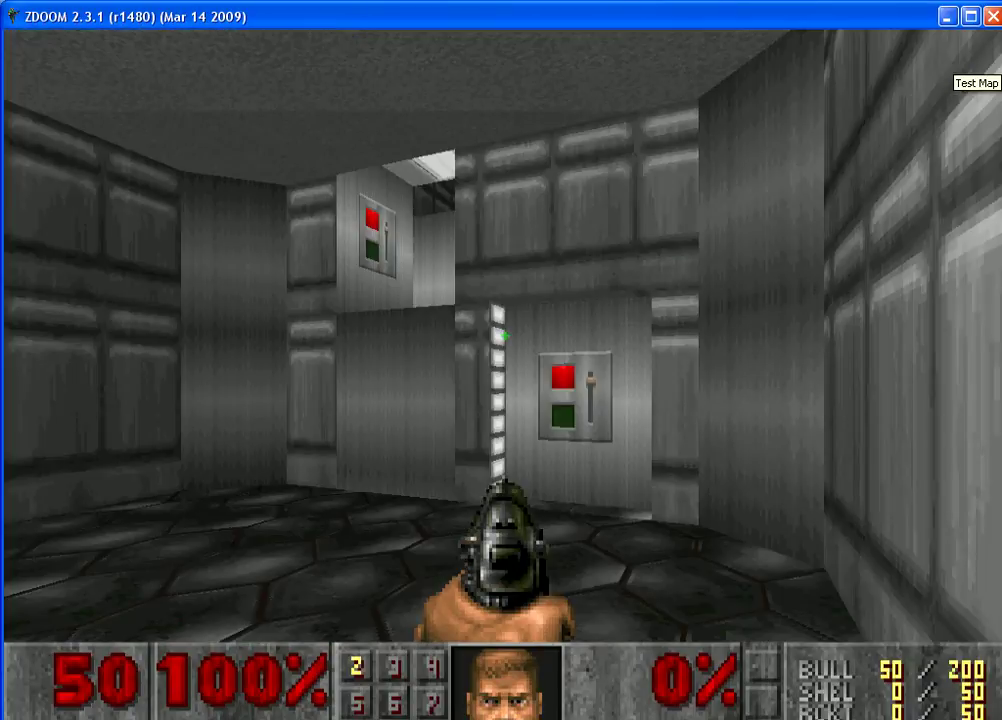
Call the elevator back with the room's wall switch, then quit the map test.
key(Up)
key(space)
key(Down)
key(Escape)
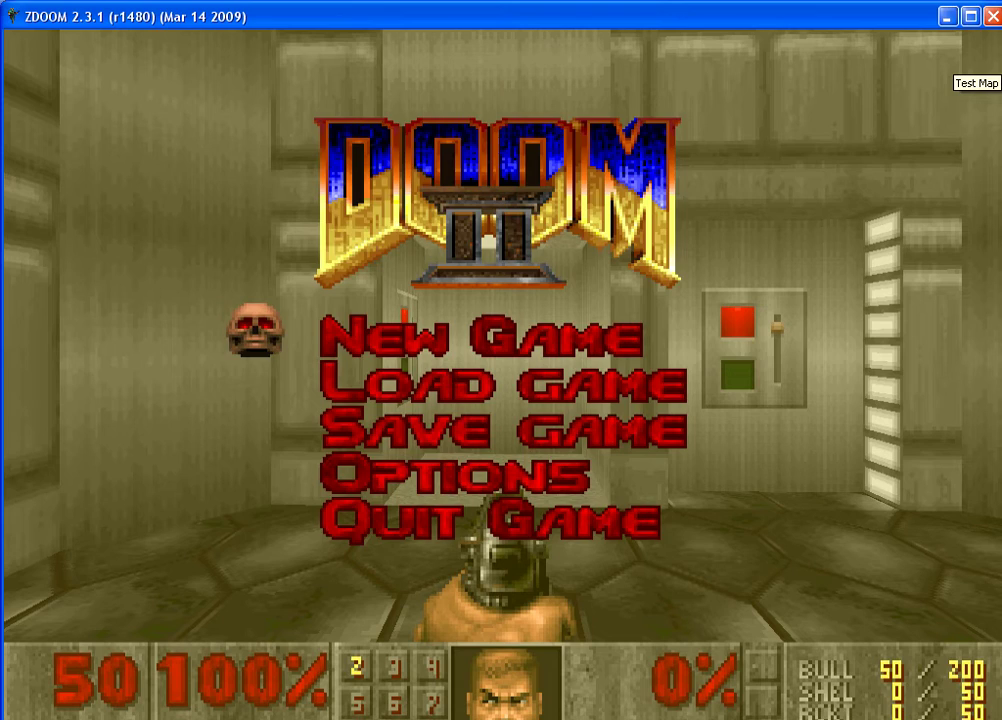
key(Up)
key(Return)
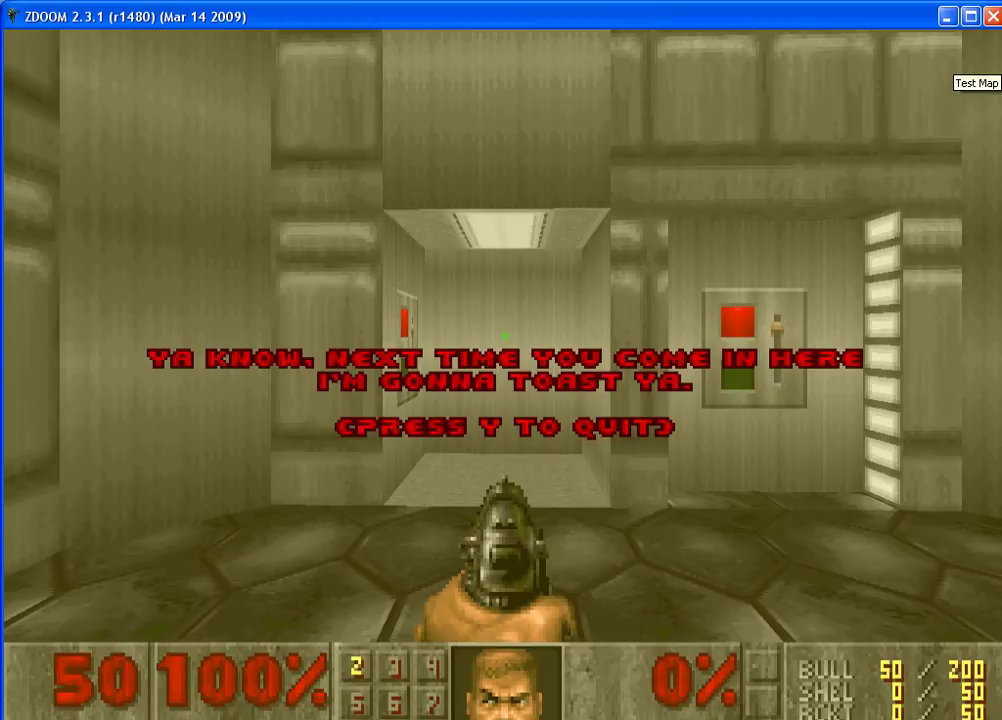
key(y)
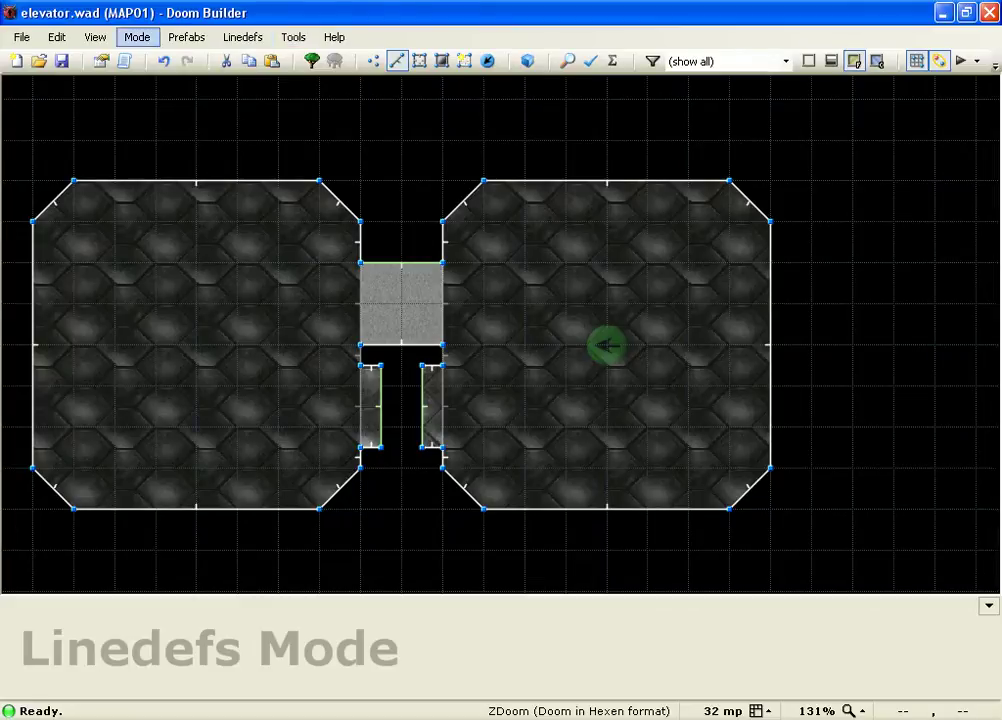
Open the script editor and skim through the map's three elevator scripts.
click(95, 37)
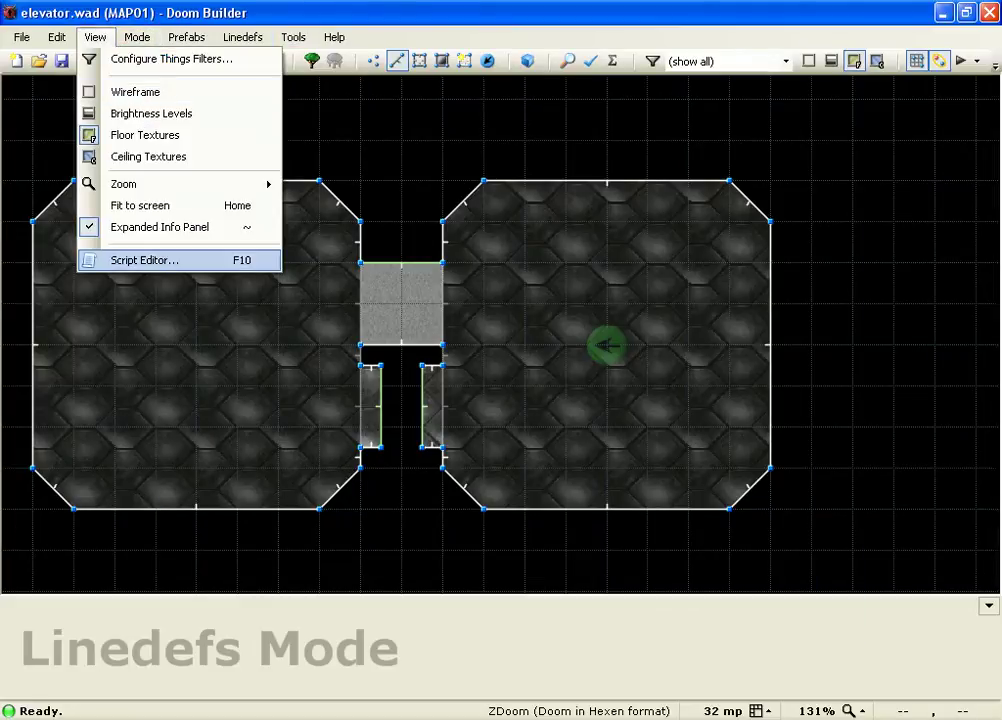
click(143, 260)
scroll(495, 375, down, 2)
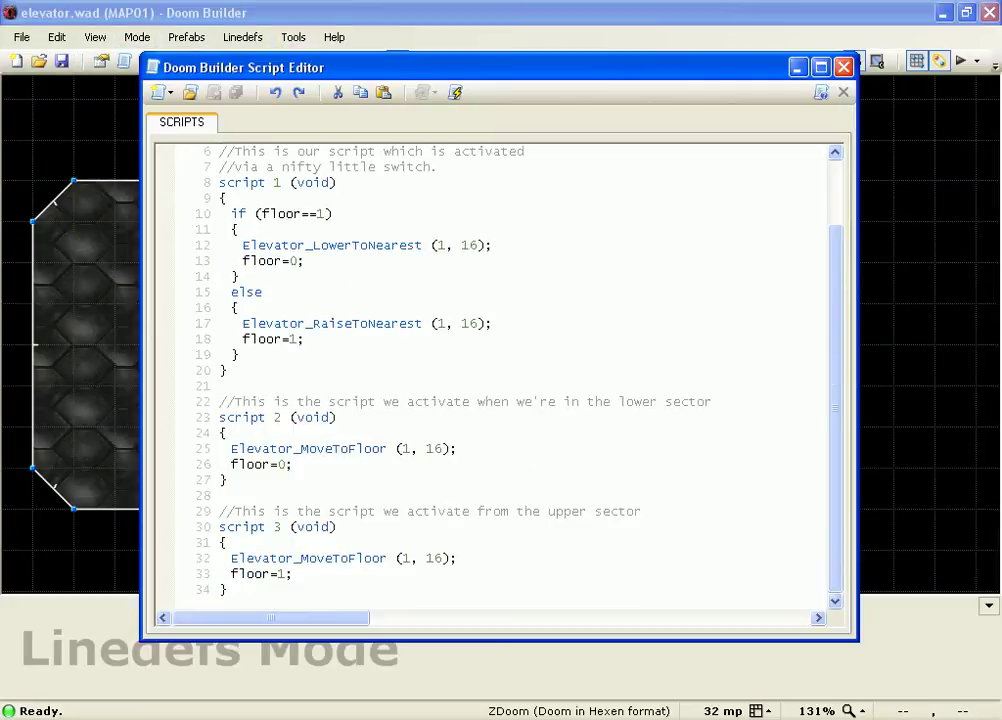
scroll(495, 375, up, 2)
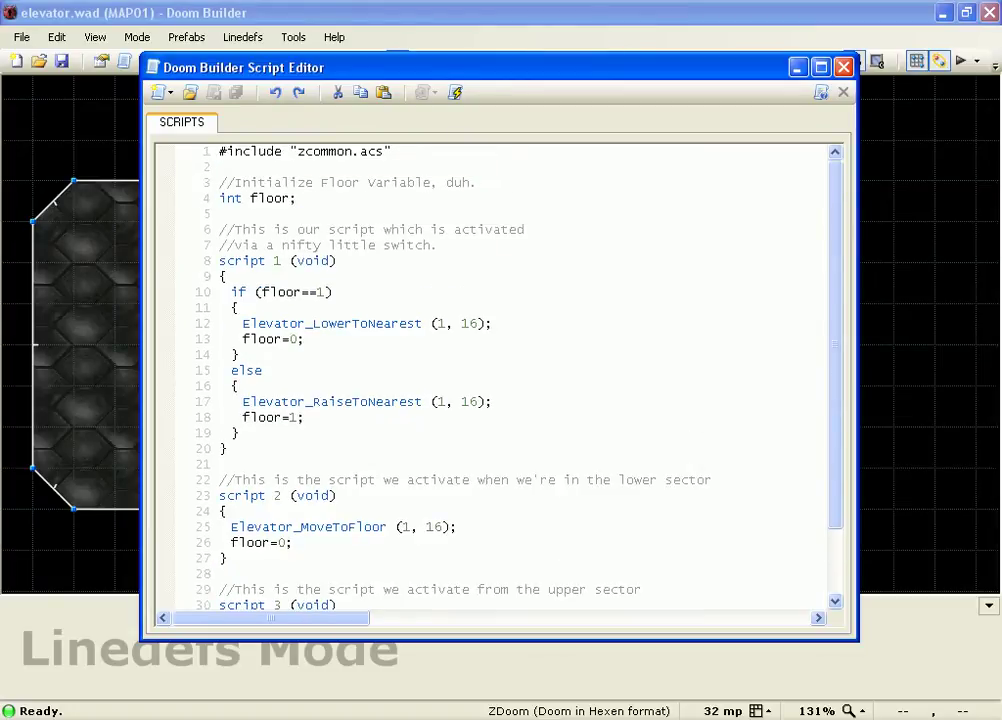
Highlight the elevator code from the last line up to the include line, then return to the beginning.
drag(219, 151, 220, 308)
click(238, 386)
scroll(238, 386, down, 1)
scroll(495, 375, down, 1)
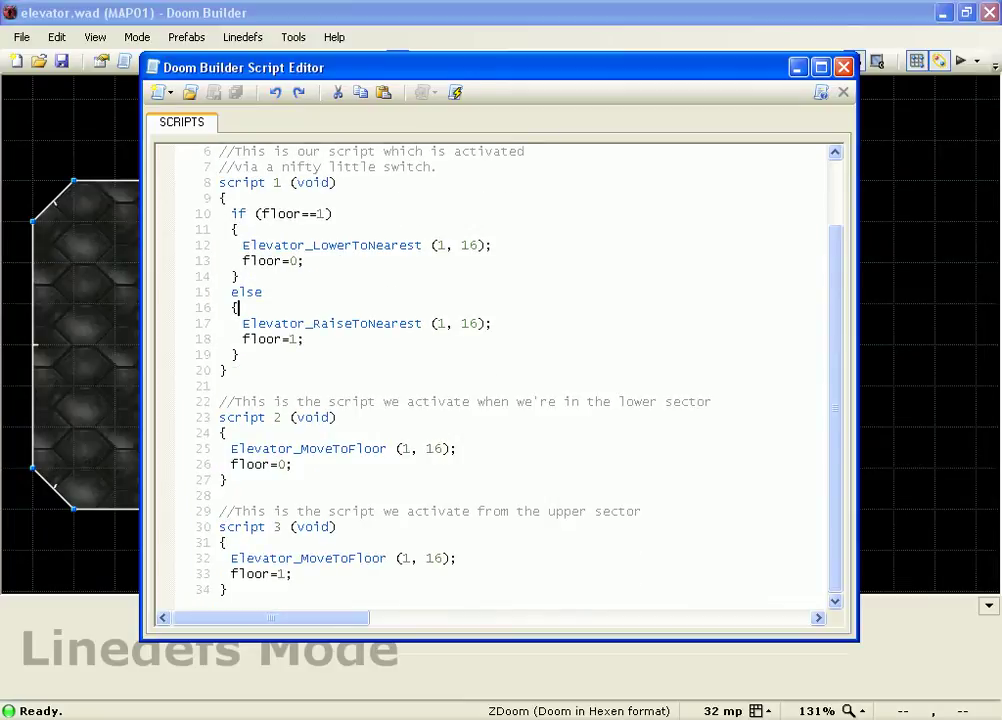
drag(229, 590, 219, 150)
click(342, 603)
scroll(342, 590, down, 2)
click(342, 590)
key(ctrl+Home)
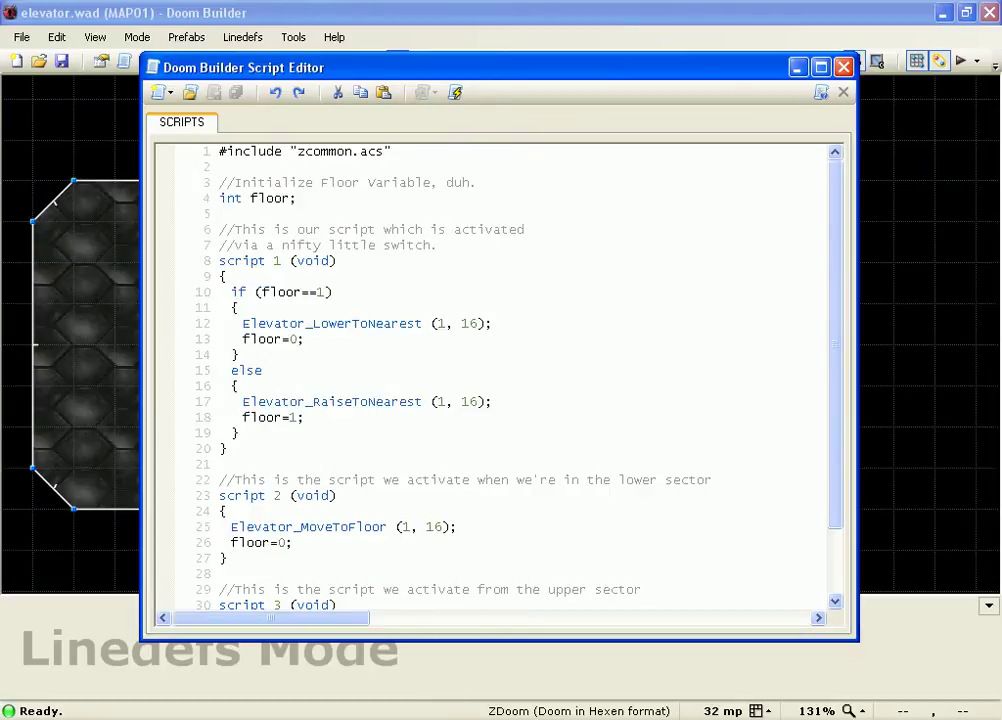
drag(480, 67, 538, 45)
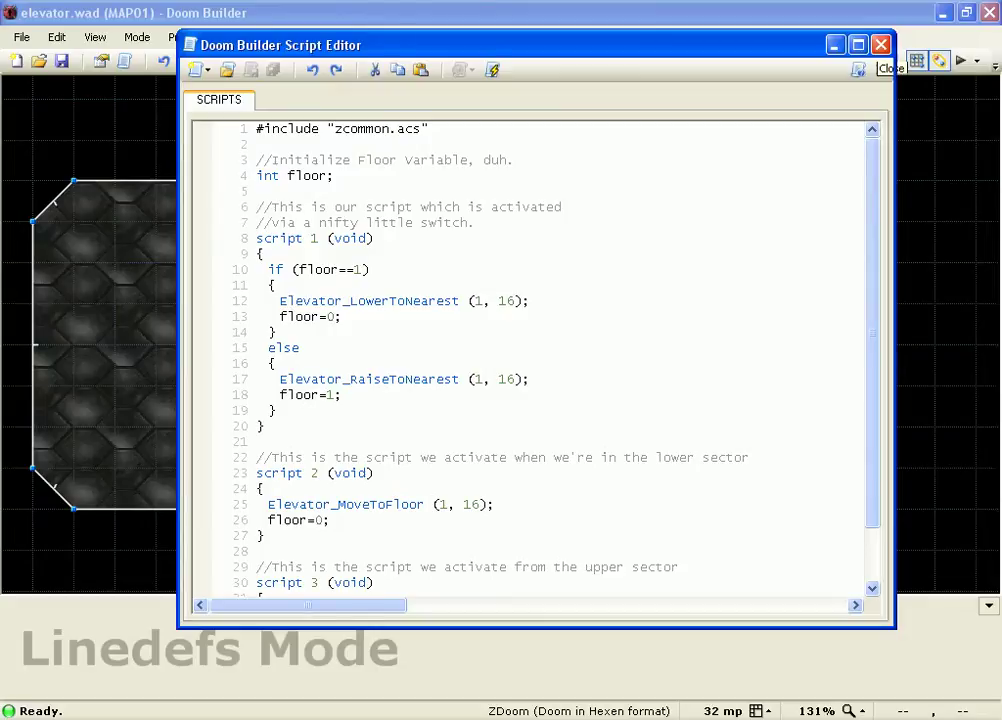
Highlight the #include "zcommon.acs" line and the "int floor;" declaration to examine them.
drag(257, 129, 429, 129)
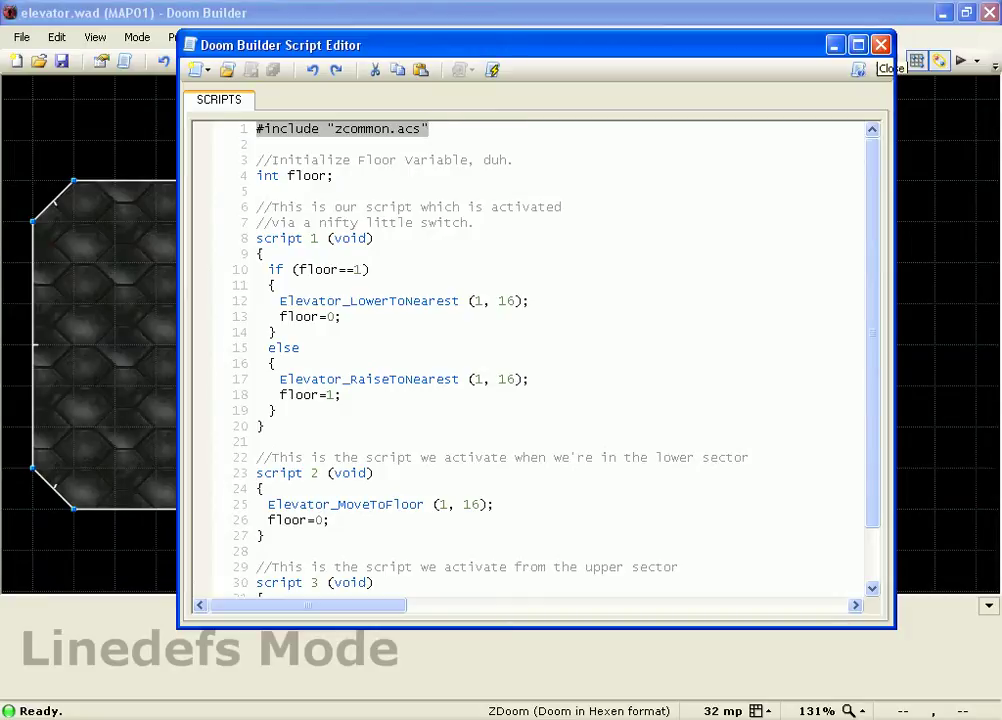
drag(335, 176, 257, 176)
click(335, 176)
key(shift+Home)
key(End)
key(shift+Home)
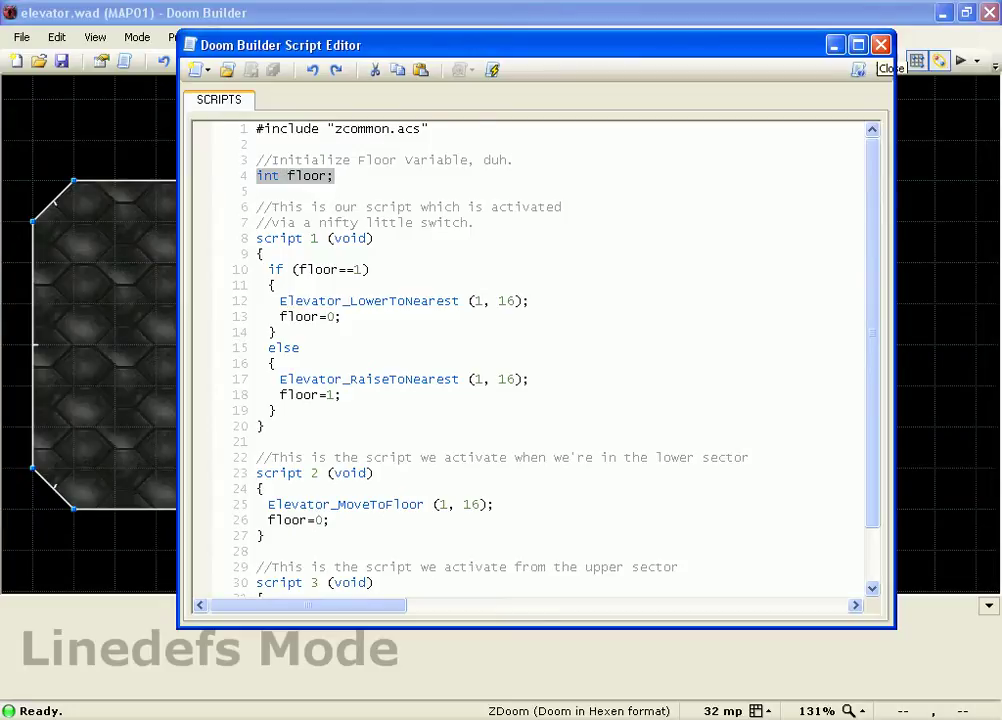
click(335, 176)
drag(257, 207, 281, 176)
key(Up)
key(End)
key(shift+Home)
key(End)
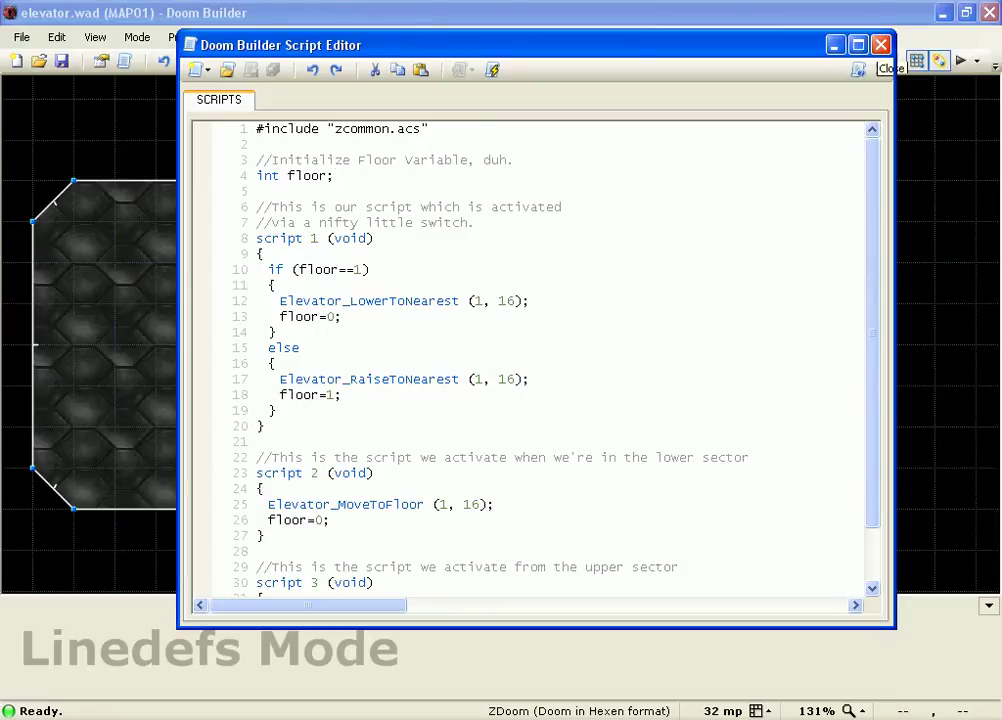
Examine the floor=0 and floor=1 assignments and the Elevator_LowerToNearest call in script 1.
drag(460, 45, 410, 132)
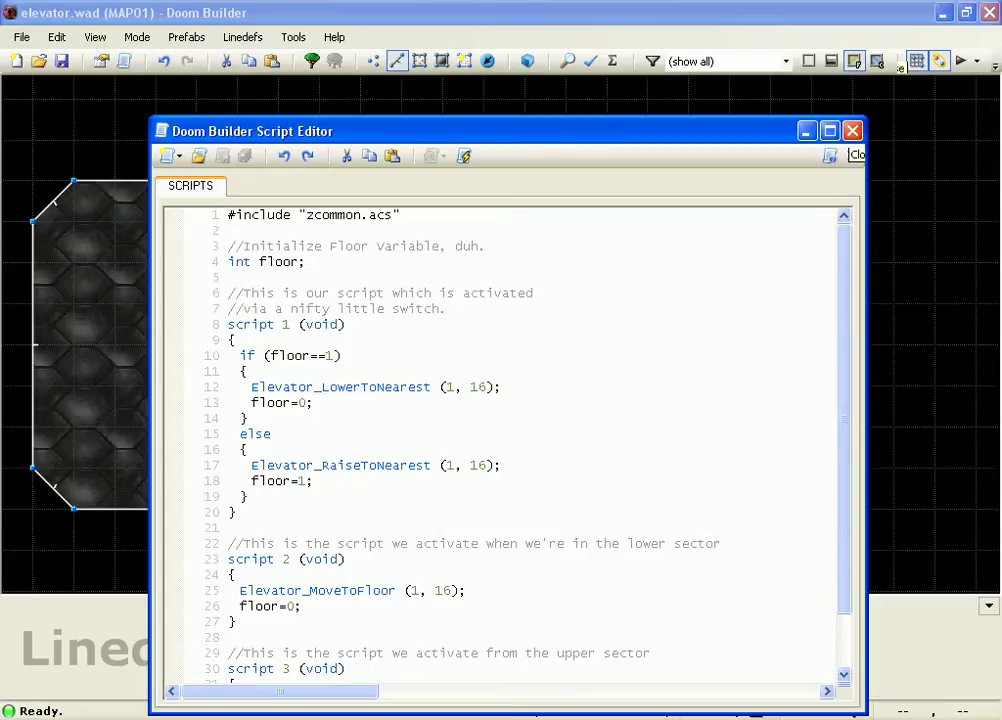
drag(251, 403, 315, 403)
triple_click(300, 403)
click(315, 403)
drag(251, 481, 315, 481)
triple_click(300, 481)
click(315, 481)
drag(251, 387, 314, 387)
click(322, 387)
scroll(505, 445, down, 2)
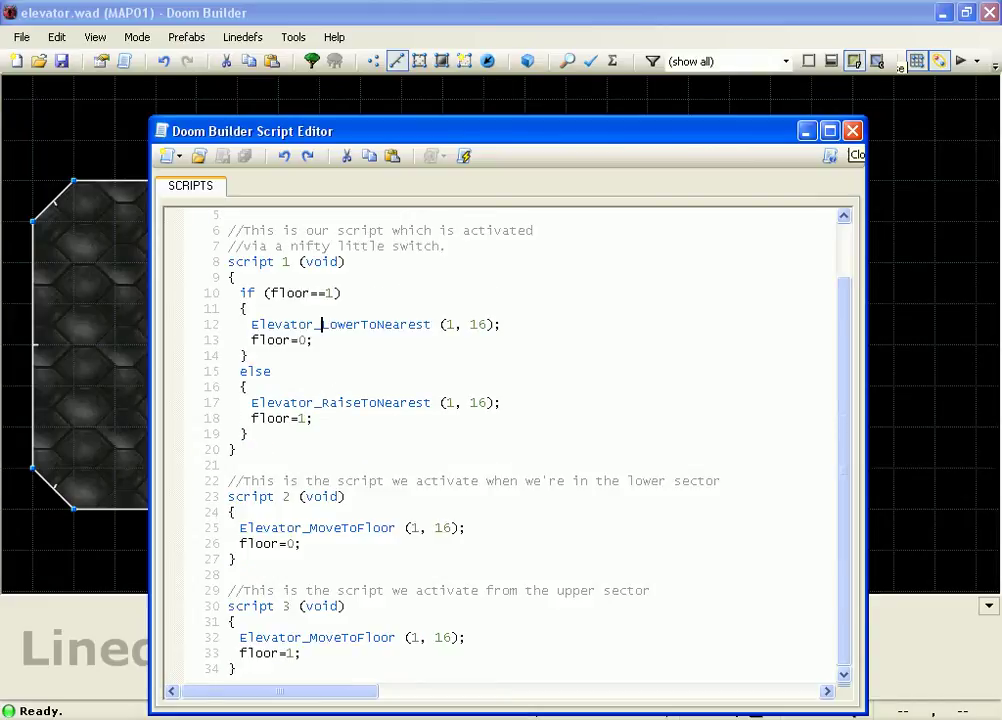
Highlight script 2 for the lower sector and script 3 for the upper sector to examine them.
drag(228, 481, 229, 559)
click(236, 559)
drag(235, 559, 228, 481)
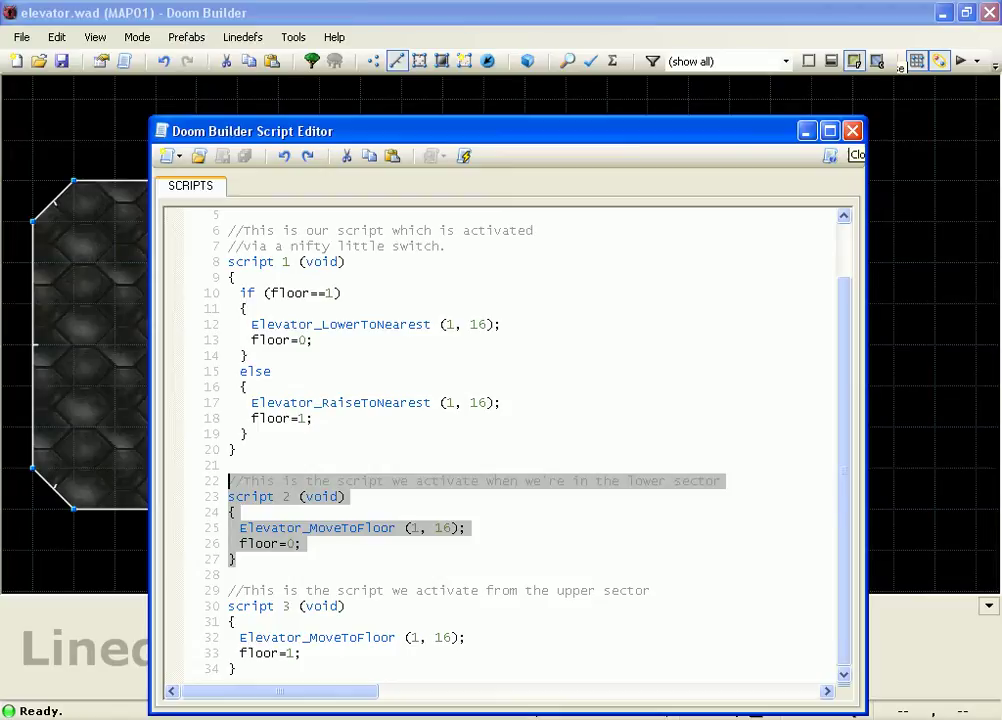
drag(236, 669, 228, 606)
click(229, 606)
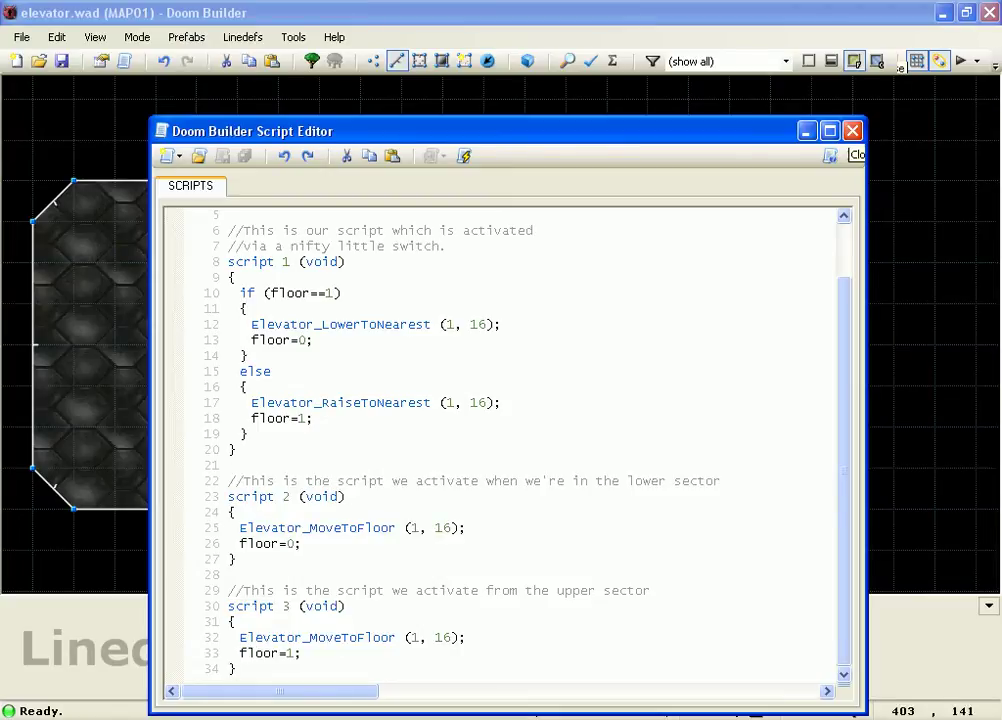
Close the script editor and switch the map to the 3D visual mode.
click(852, 131)
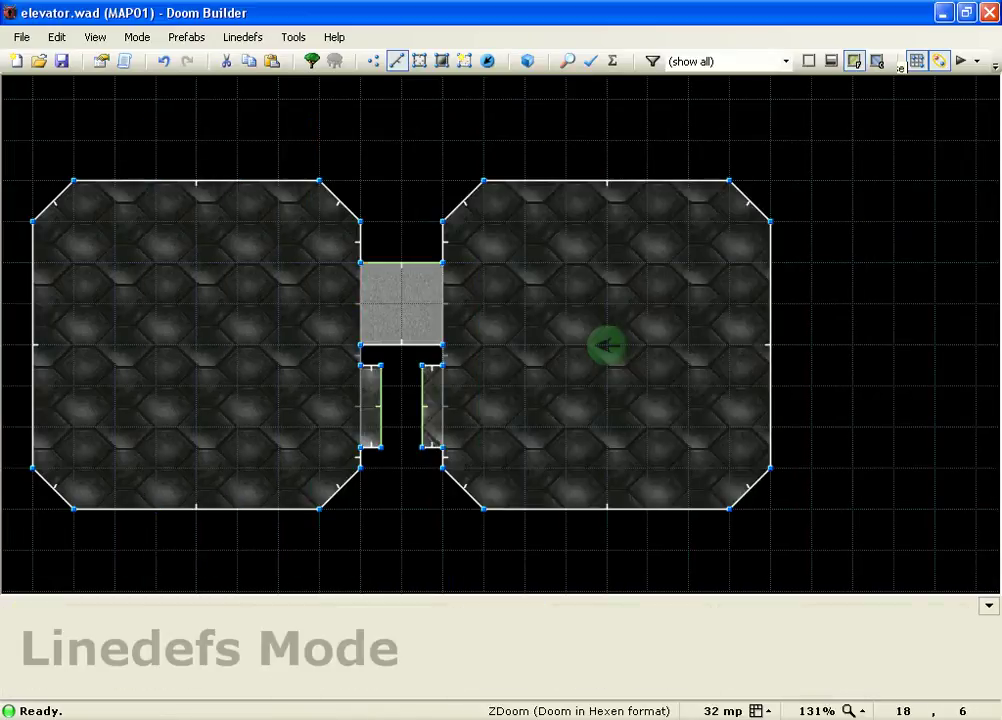
key(w)
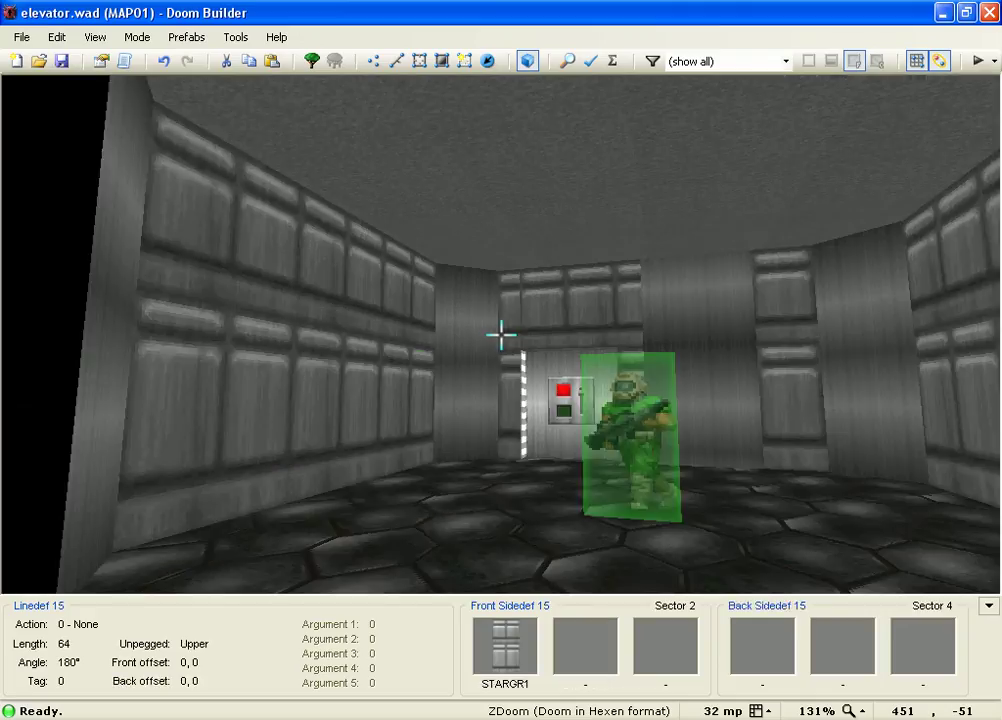
Fly through the upper room in 3D to examine the player start and the elevator call switch.
key(e)
key(s)
key(f)
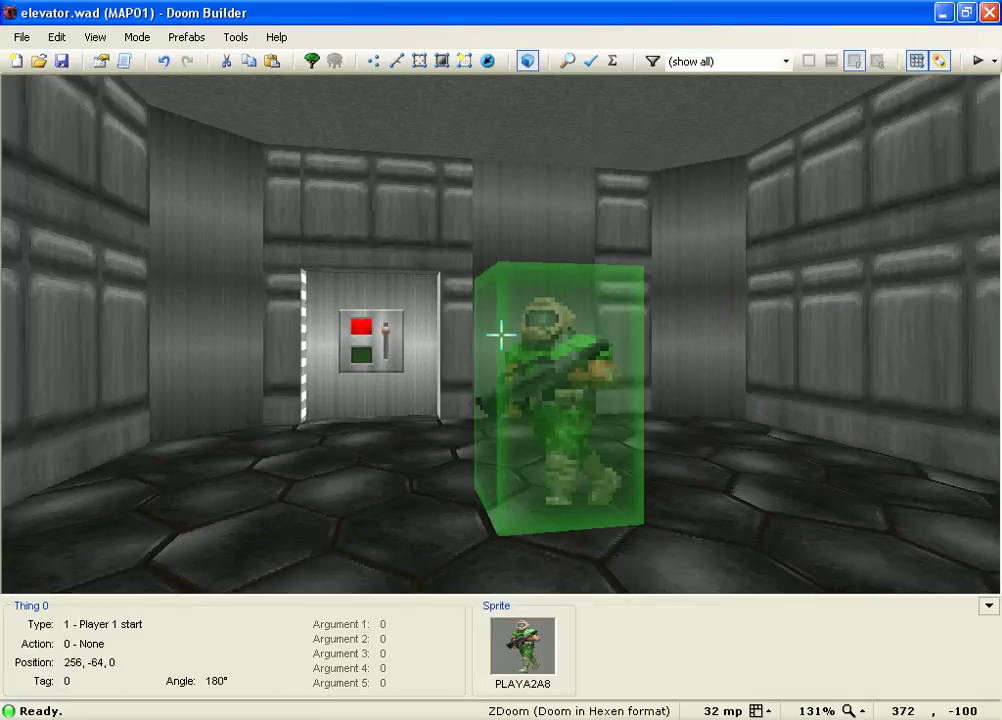
key(f)
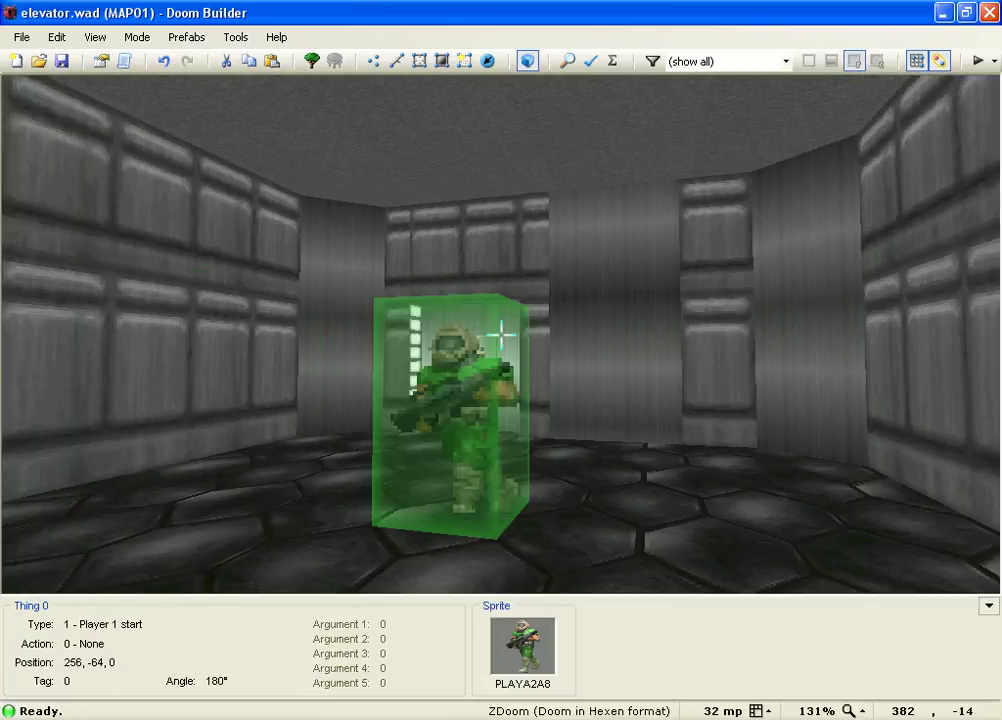
mouse_move(501, 335)
key(s)
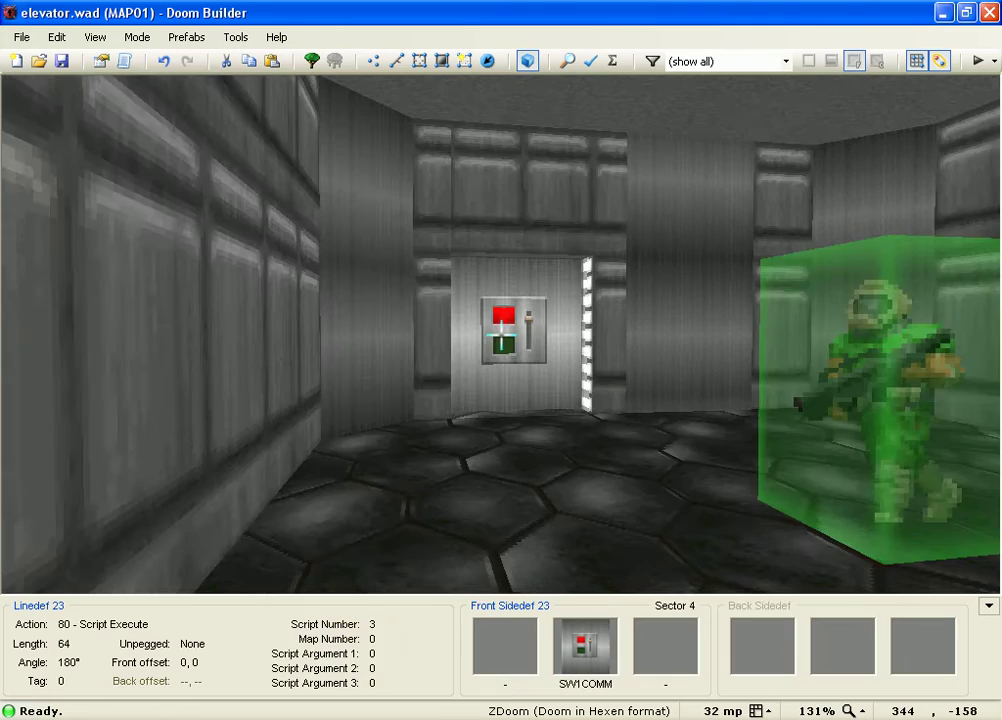
key(e)
key(f)
key(e)
key(d)
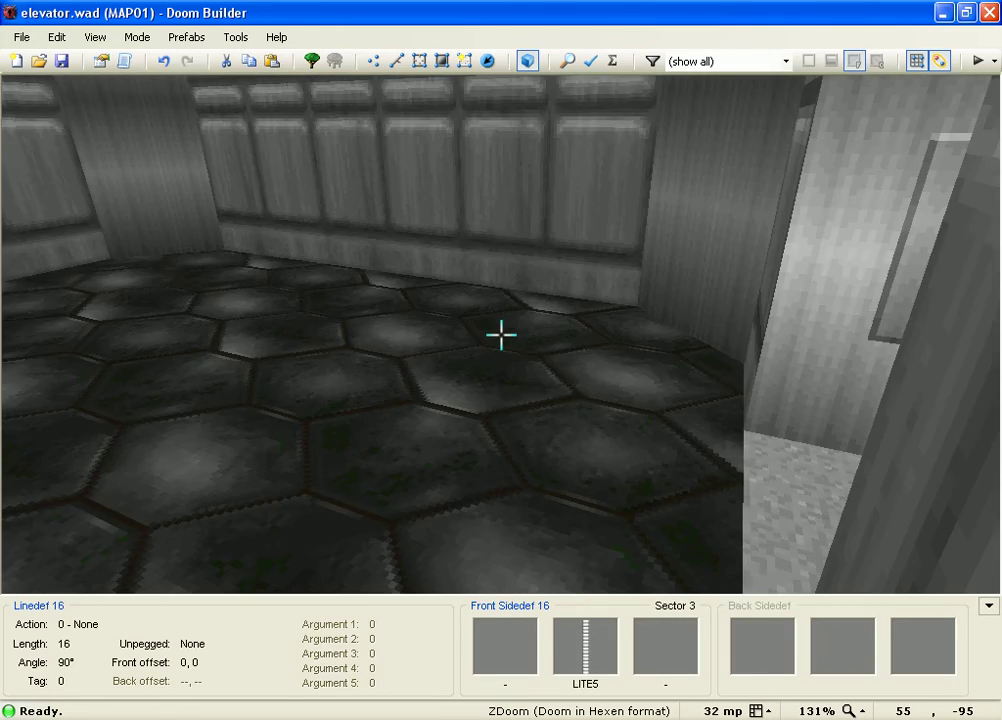
View the lower room's elevator opening and both rooms from outside to compare their height offset.
key(e)
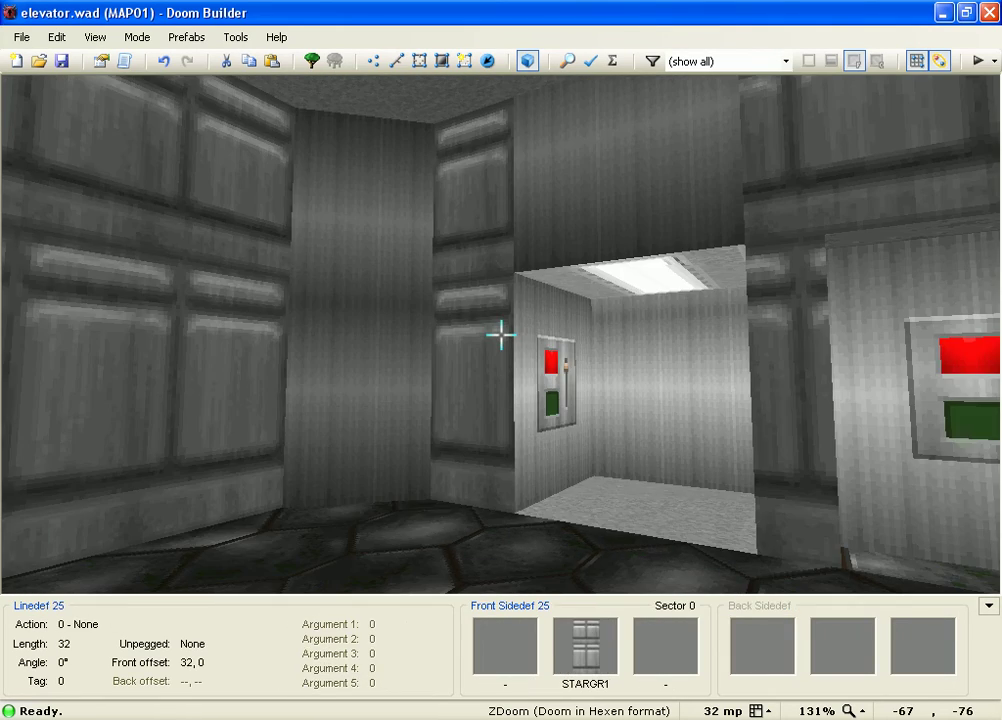
key(f)
key(d)
key(s)
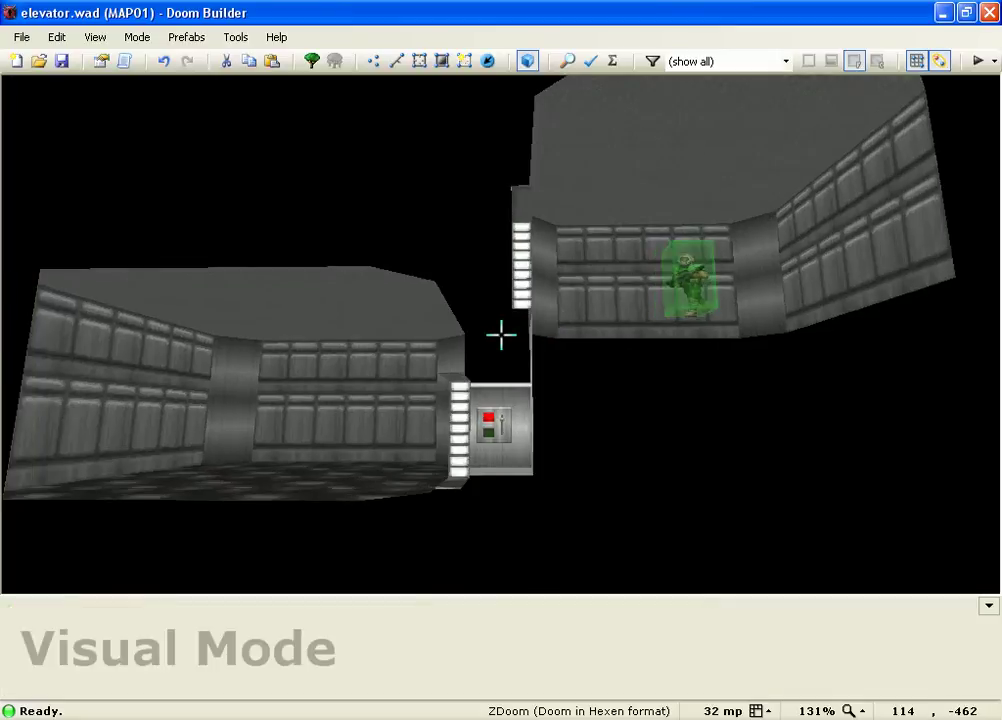
key(w)
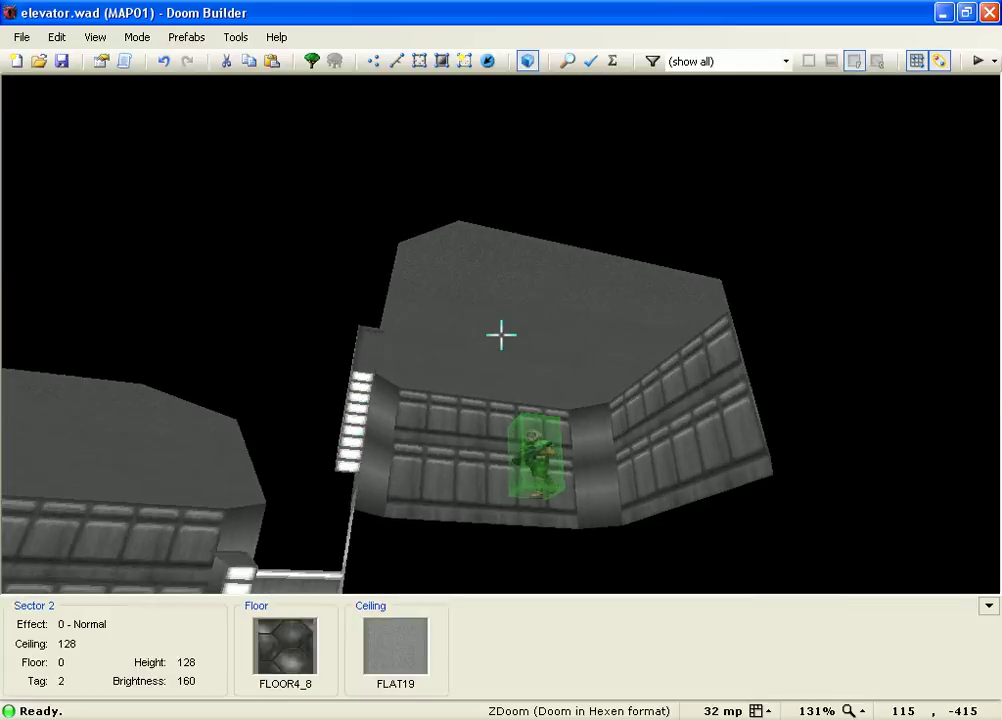
key(w)
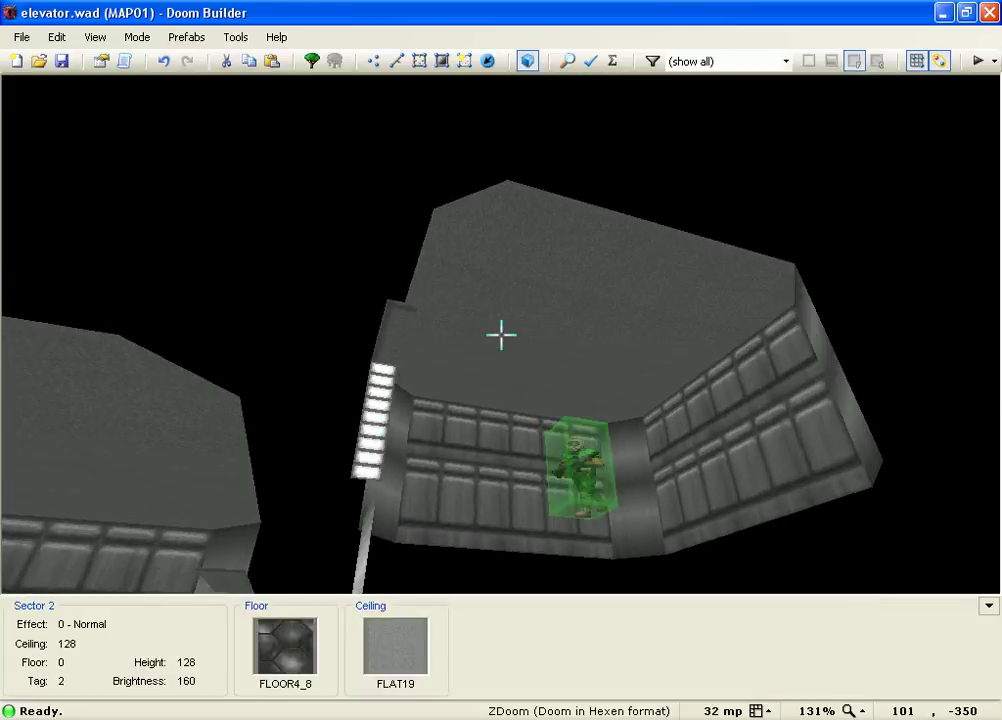
Nudge the upper room's ceiling and floor heights and restore them to 128 and 0.
scroll(501, 335, up, 1)
scroll(501, 335, down, 1)
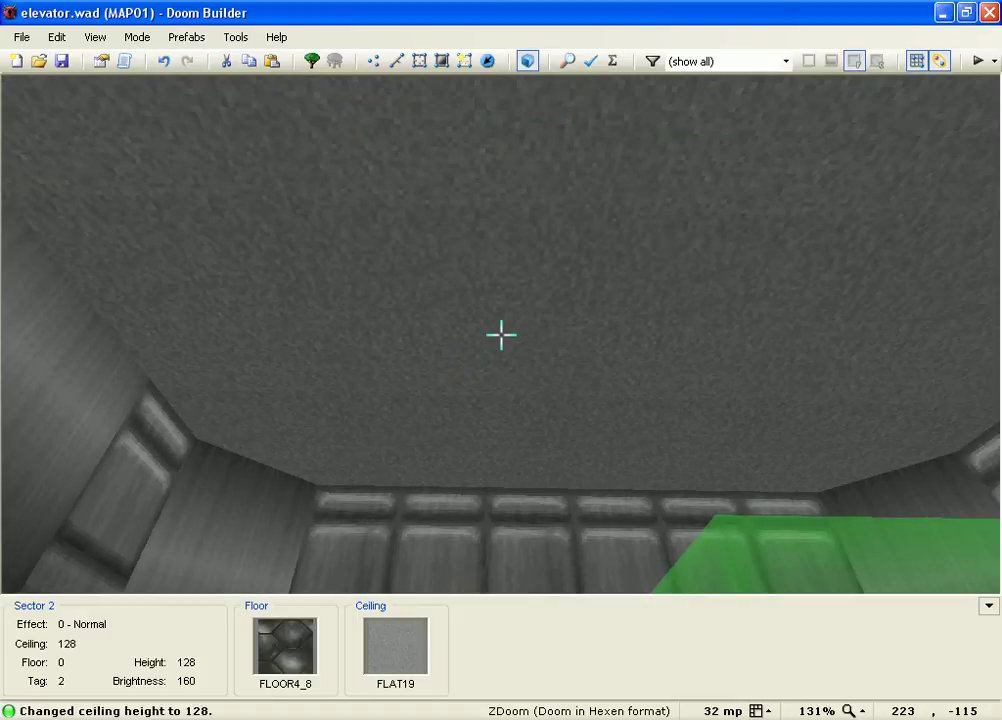
scroll(501, 335, up, 1)
scroll(501, 335, down, 1)
scroll(501, 335, up, 1)
scroll(501, 335, down, 1)
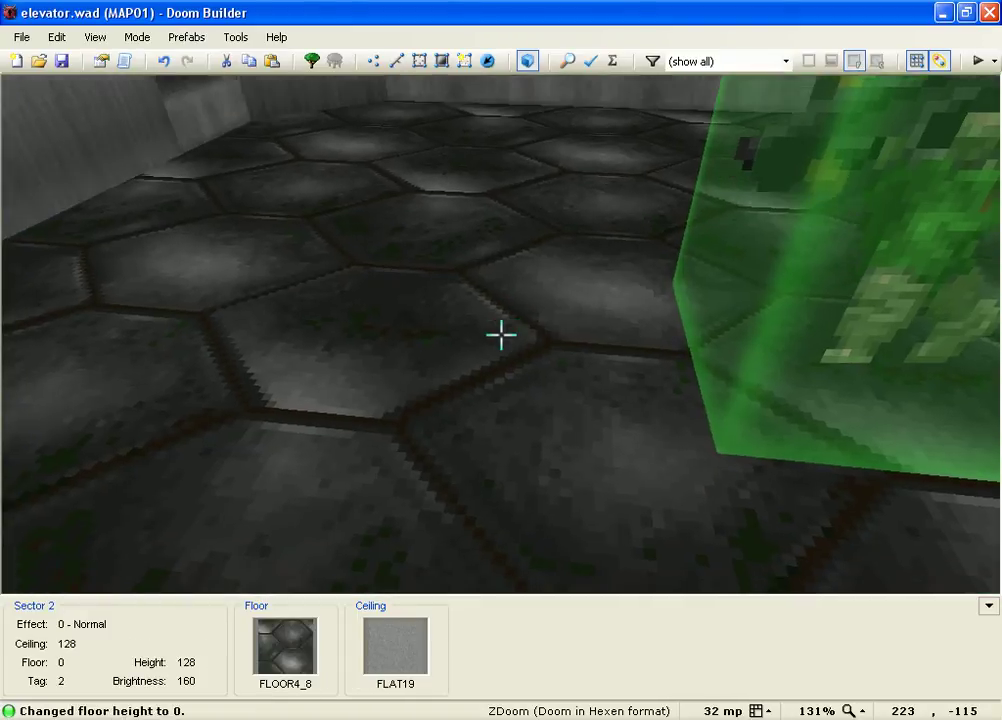
Nudge the lower room's ceiling and floor heights and restore them to 0 and -128.
key(s)
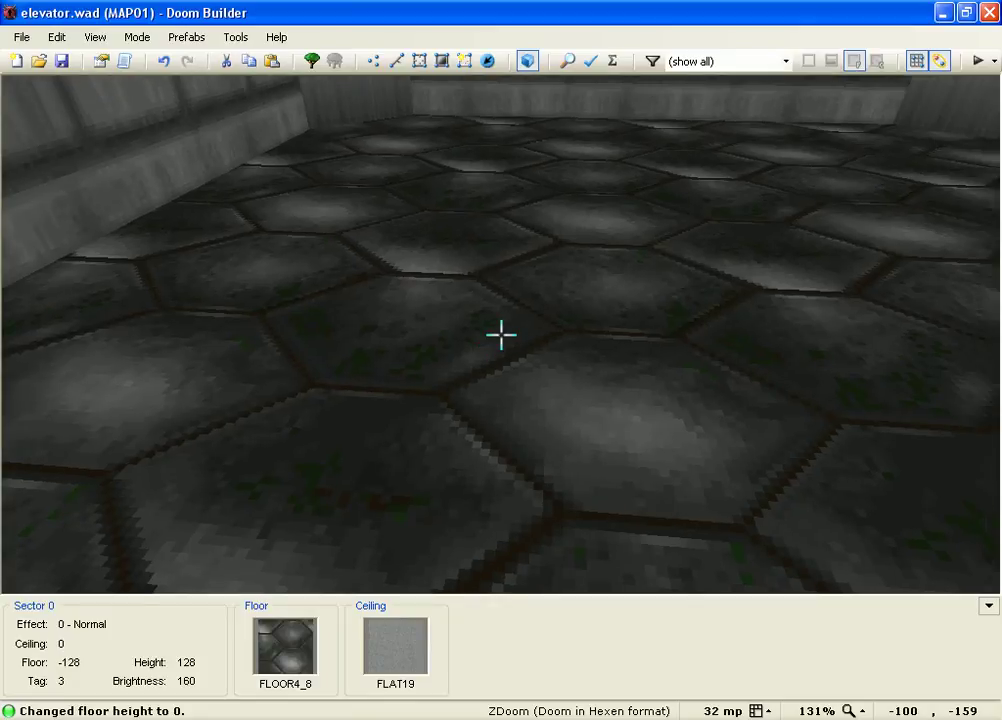
key(f)
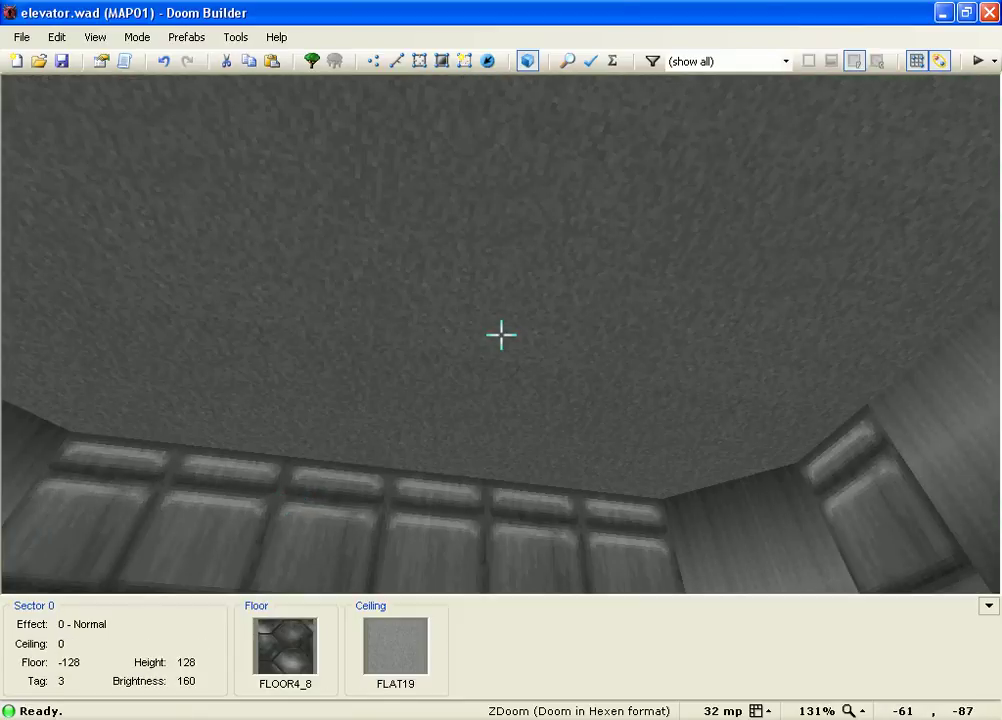
scroll(501, 335, down, 1)
scroll(501, 335, up, 1)
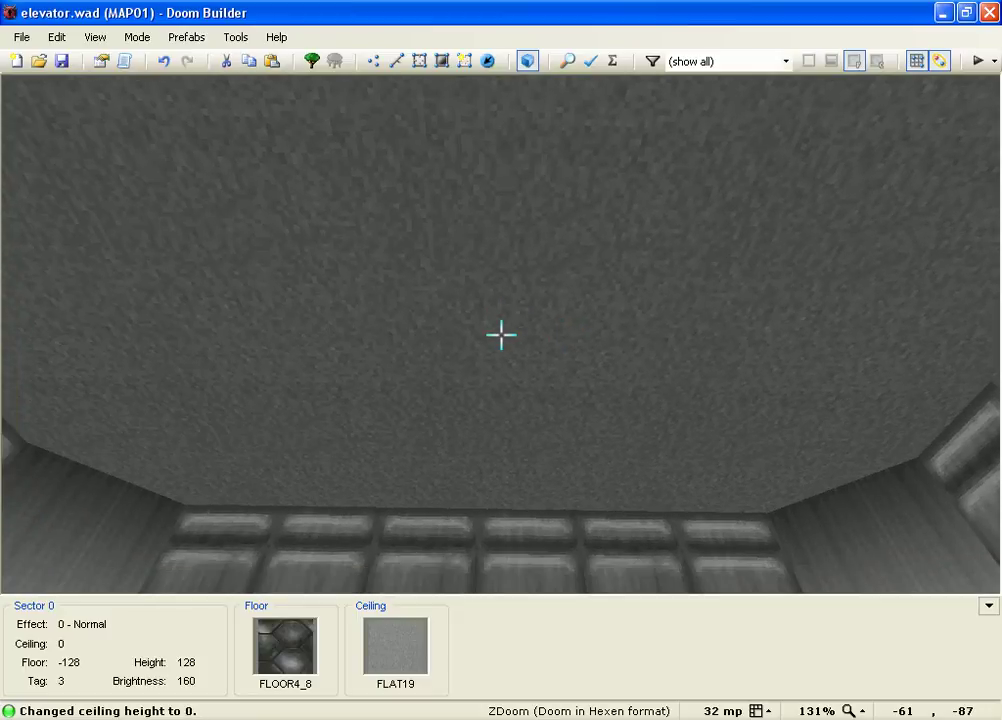
key(d)
key(e)
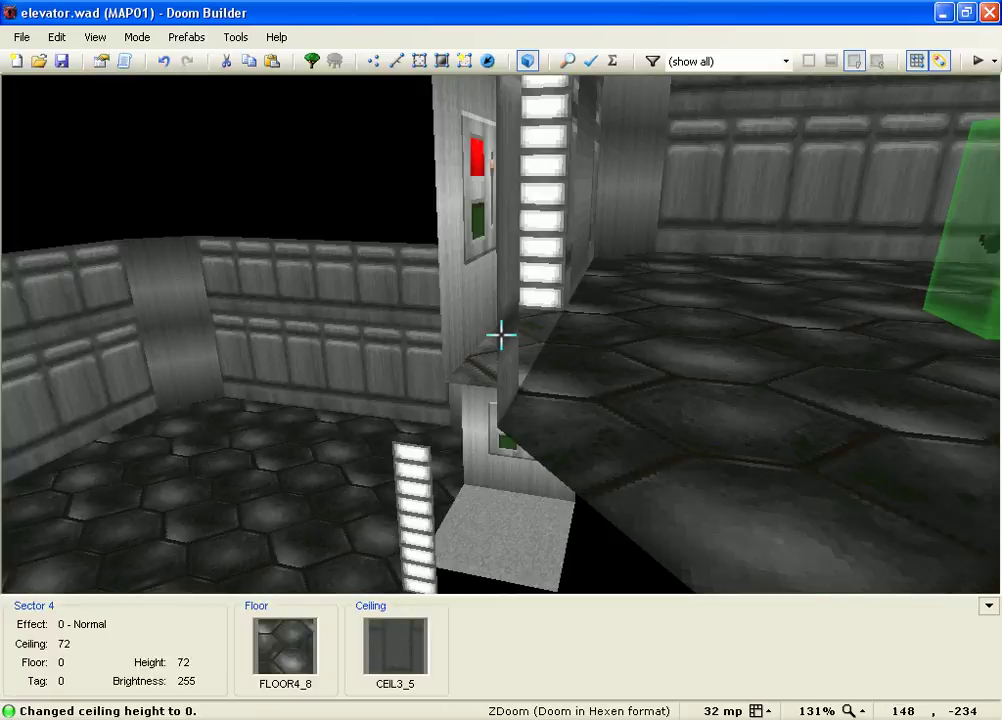
scroll(501, 335, down, 1)
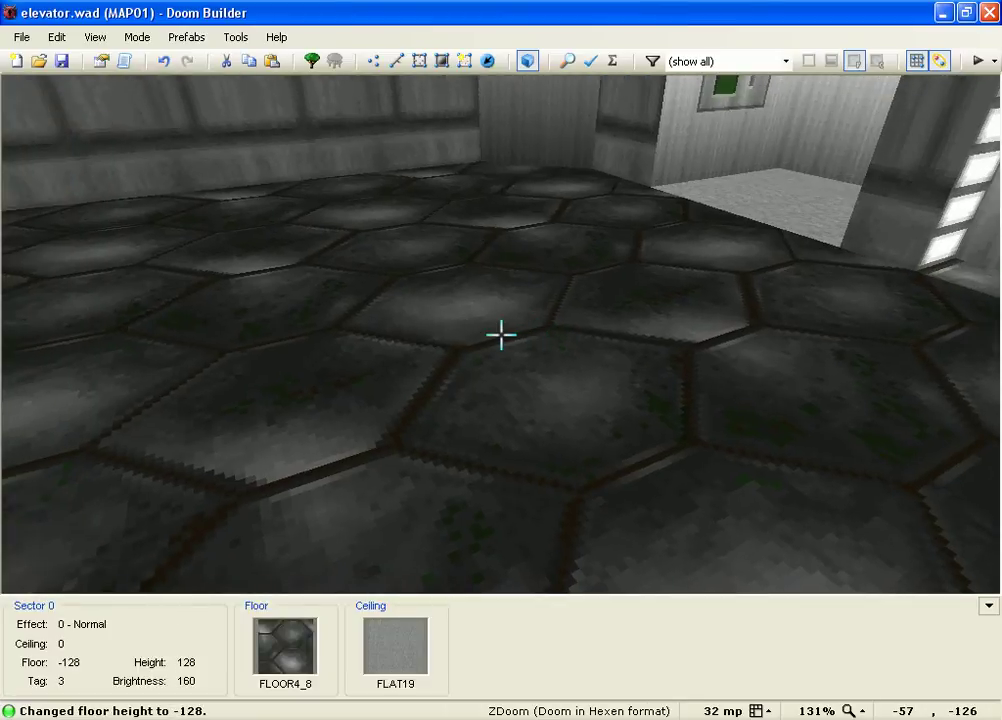
scroll(501, 335, up, 1)
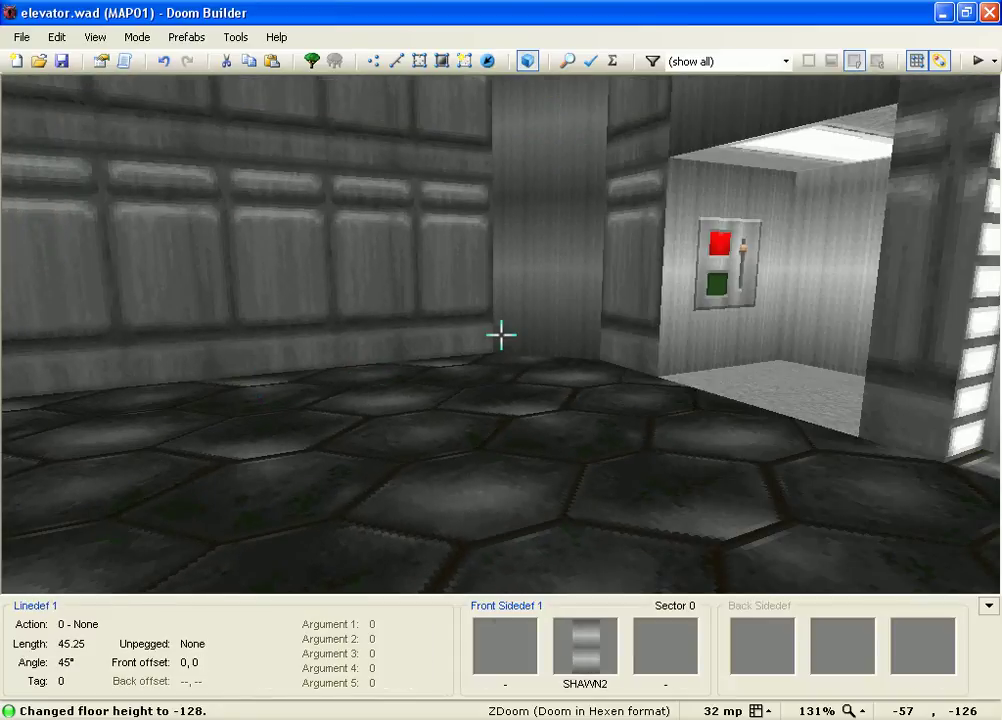
Examine the lower room's call switch, the elevator car and the switch inside the car.
key(d)
key(e)
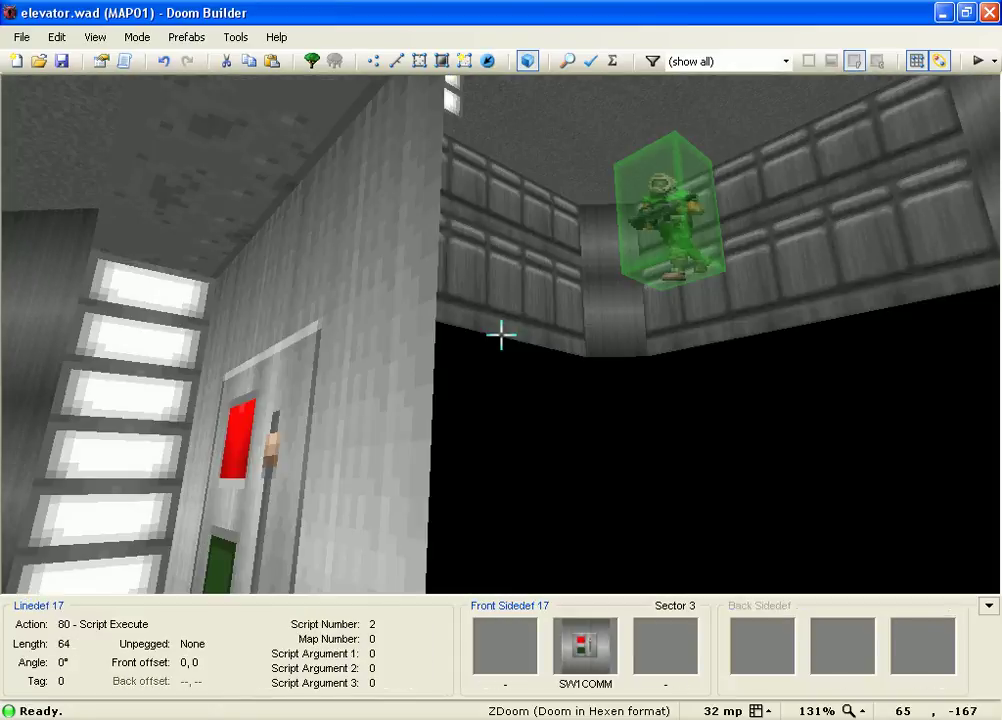
key(e)
key(s)
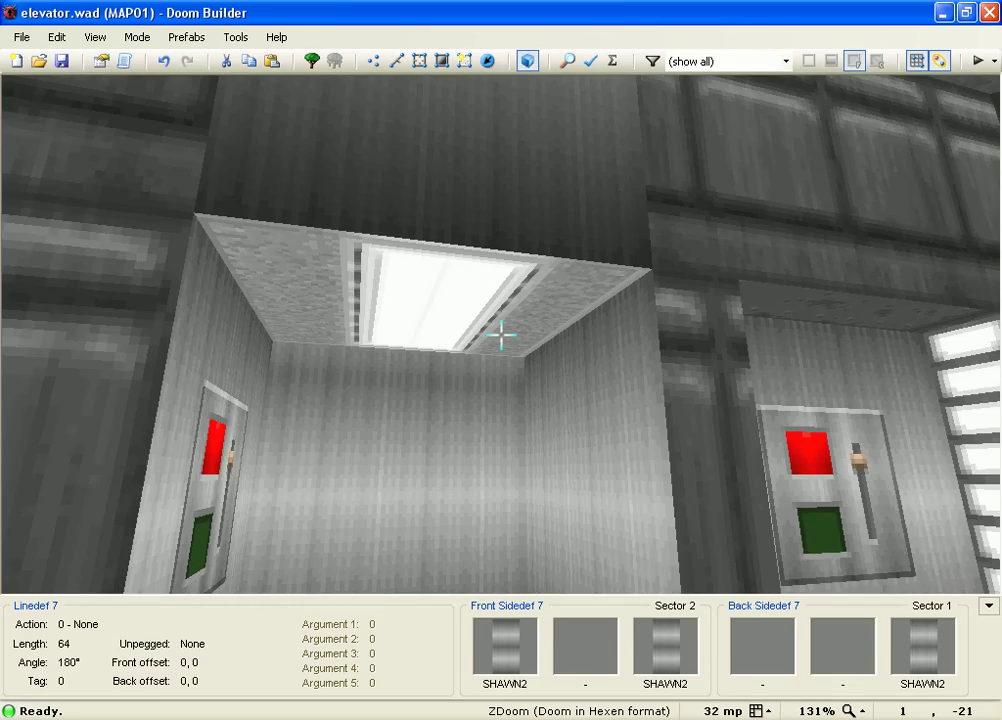
key(f)
key(e)
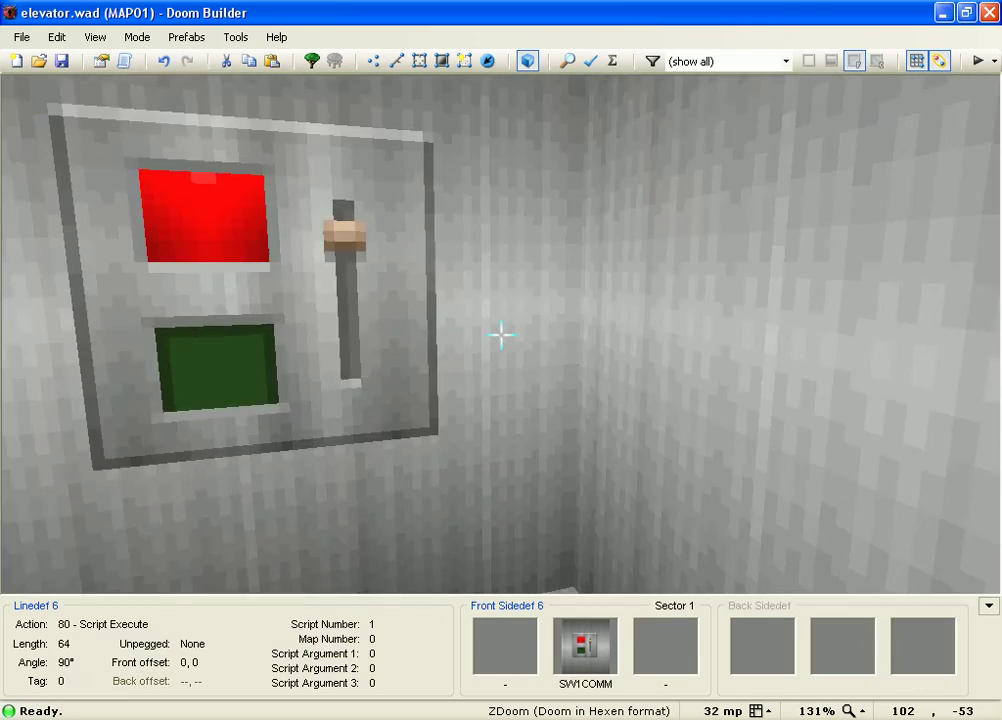
key(s)
key(d)
key(e)
key(s)
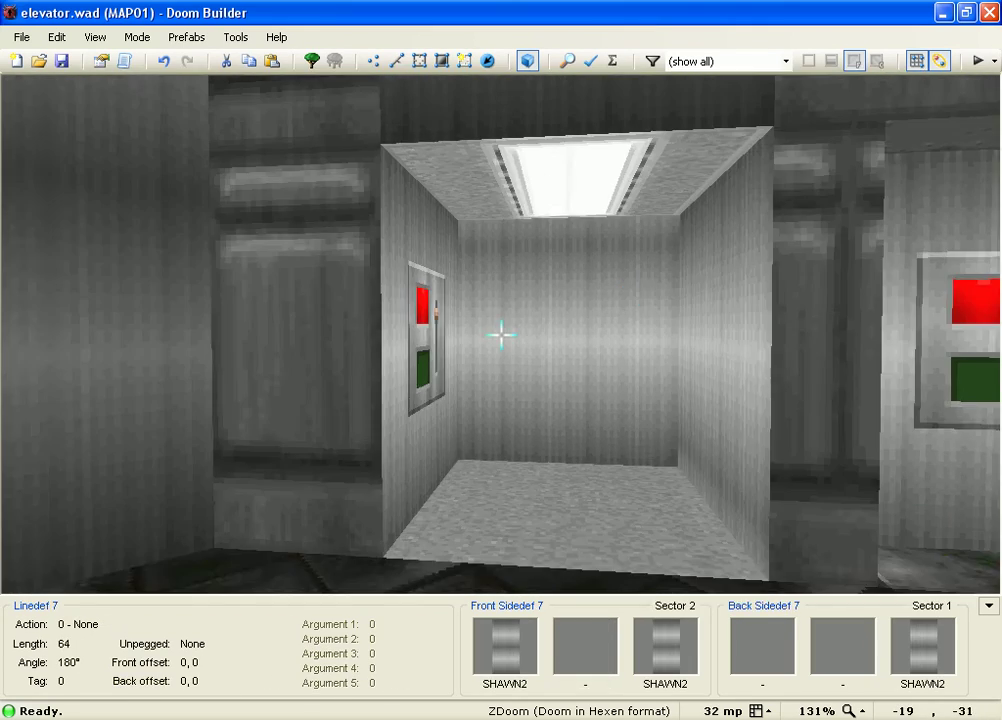
Move between the upper and lower rooms to compare their call switches and the elevator entrance.
key(s)
key(w)
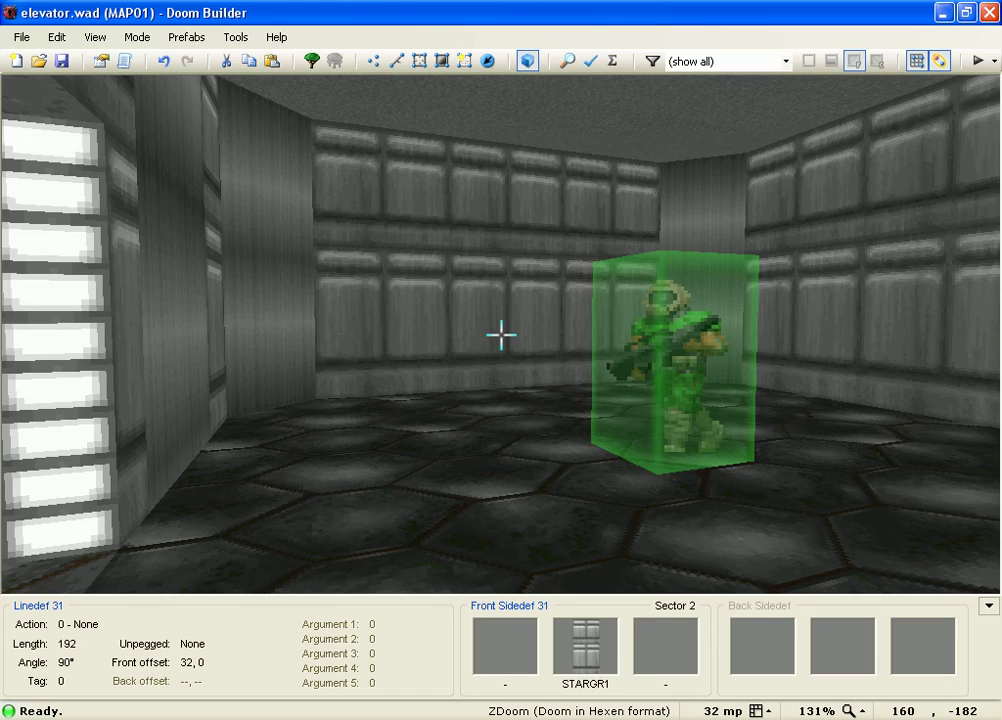
key(d)
key(s)
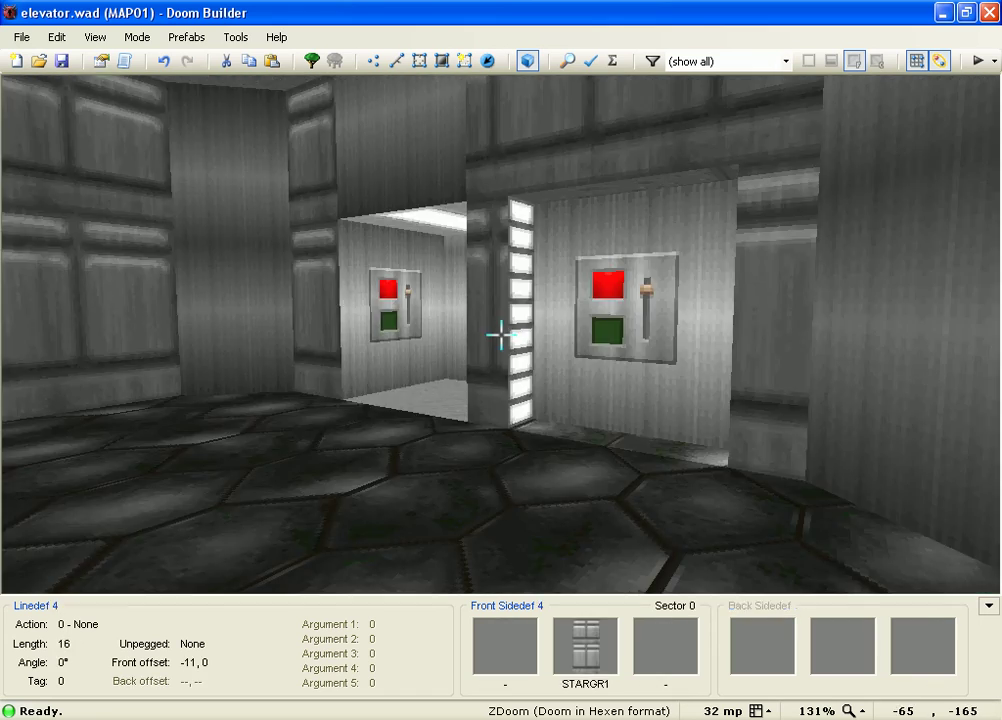
key(w)
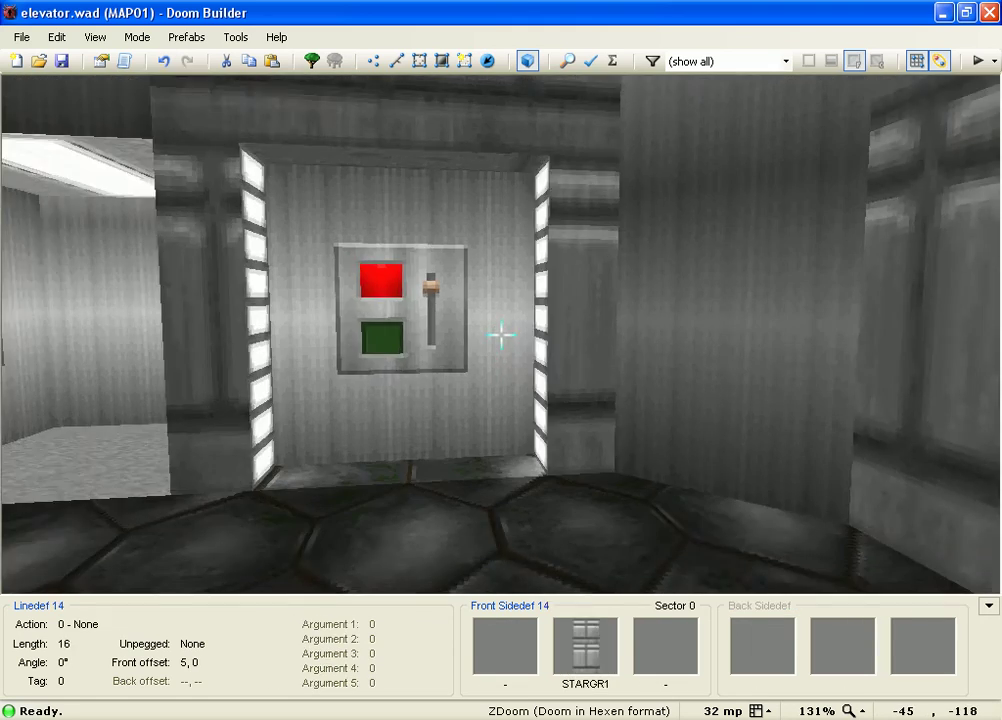
key(d)
key(f)
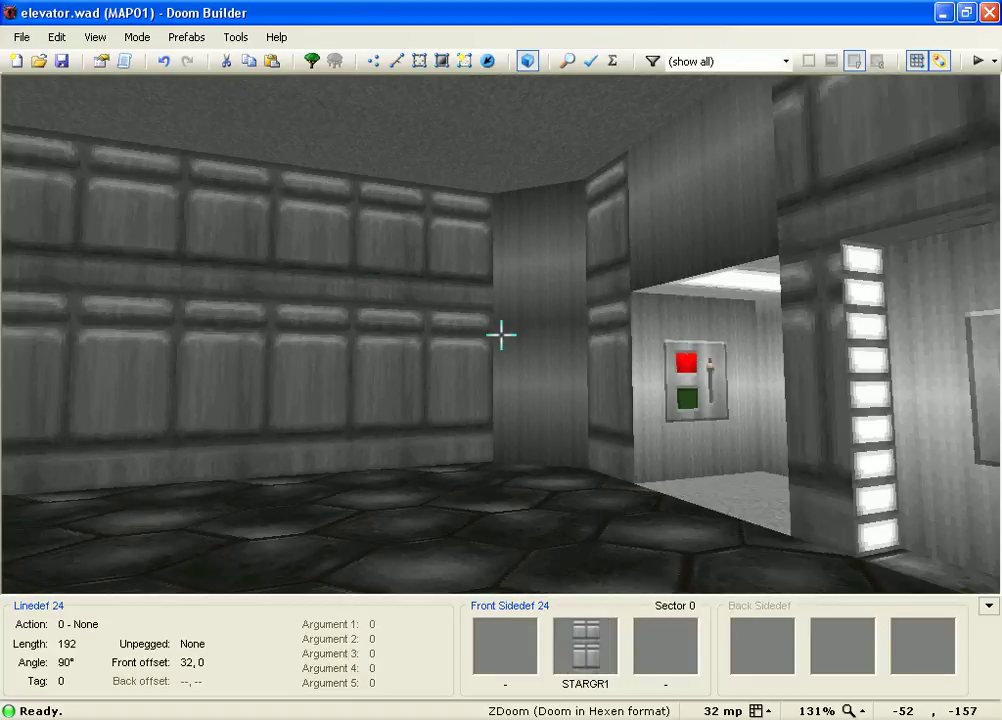
key(f)
key(e)
key(d)
key(d)
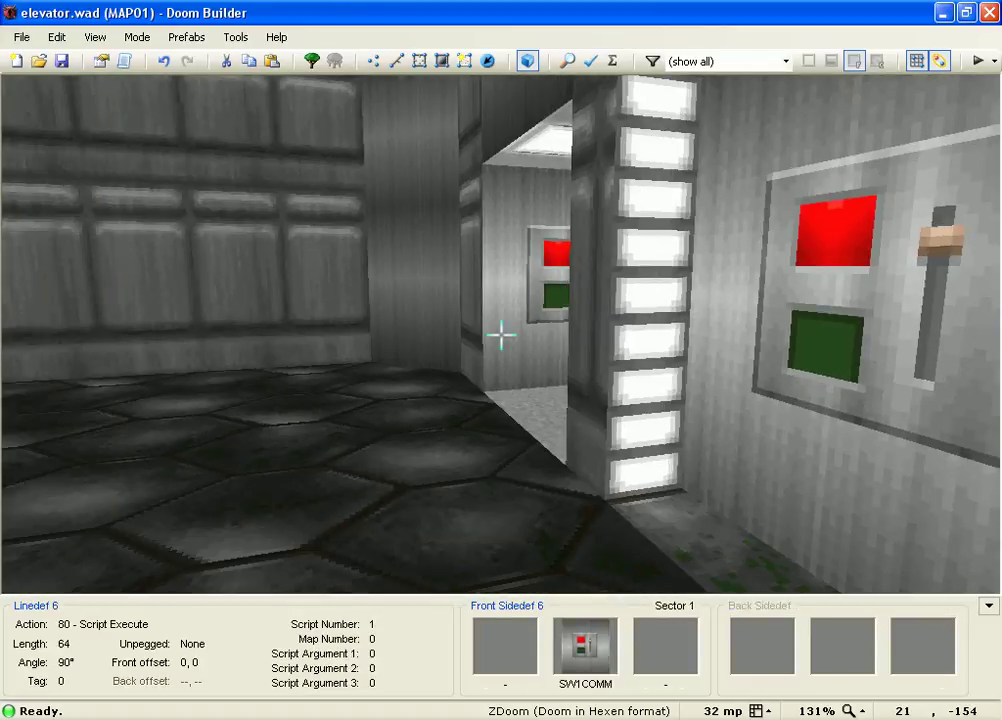
key(e)
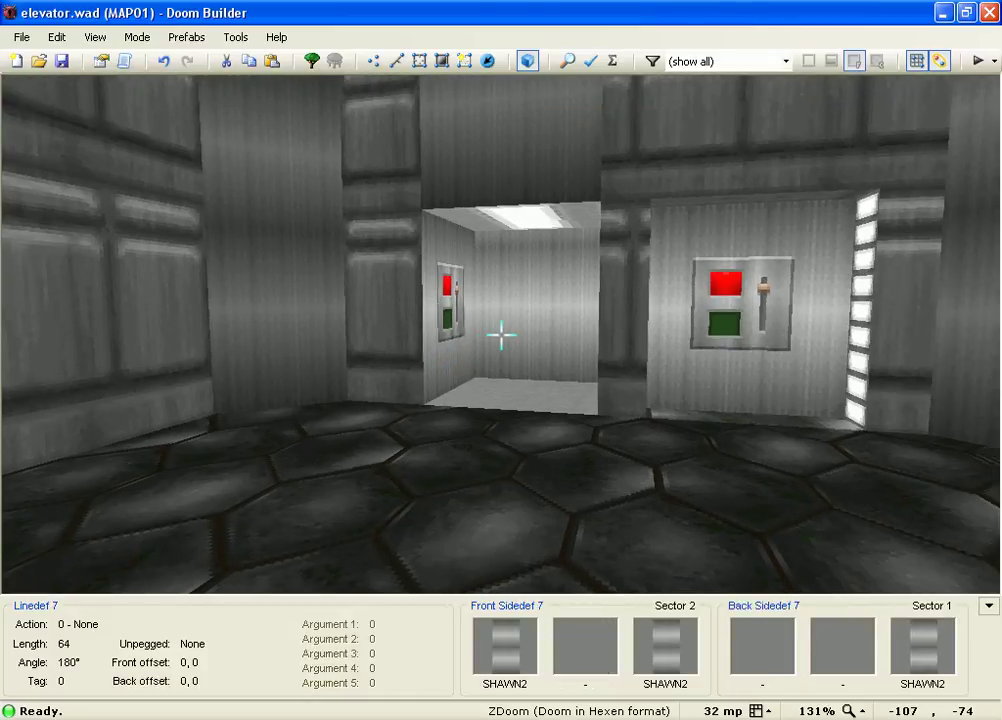
Return to the 2D linedefs view and inspect the Script Execute action on the elevator's interior switch line.
key(w)
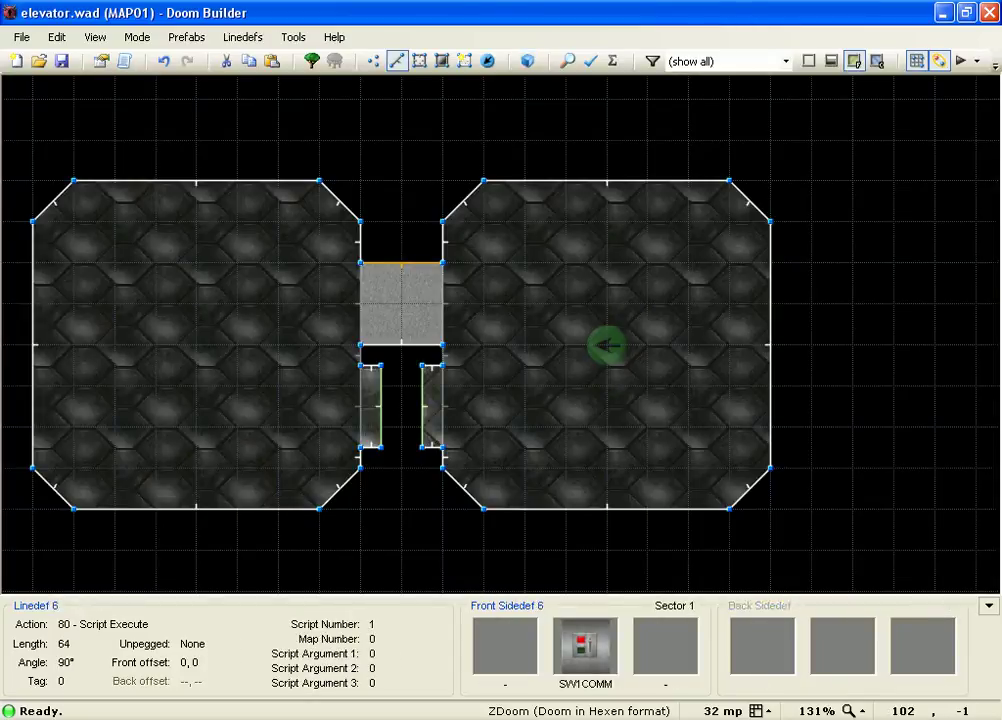
right_click(409, 264)
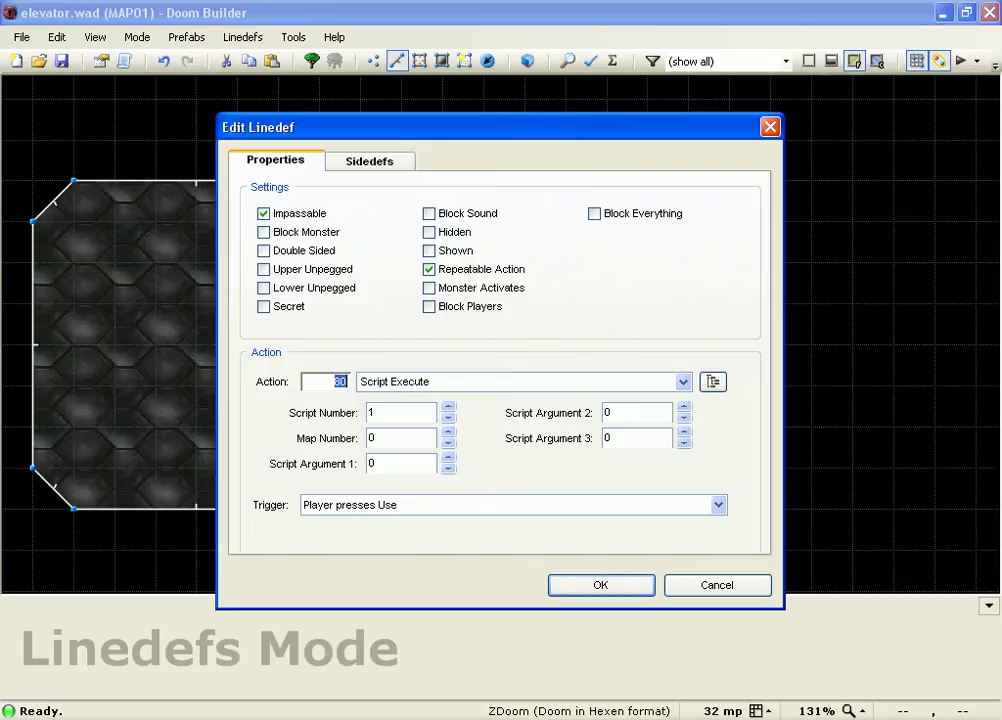
mouse_move(390, 127)
mouse_down()
mouse_move(390, 414)
mouse_move(381, 397)
mouse_move(394, 140)
mouse_up()
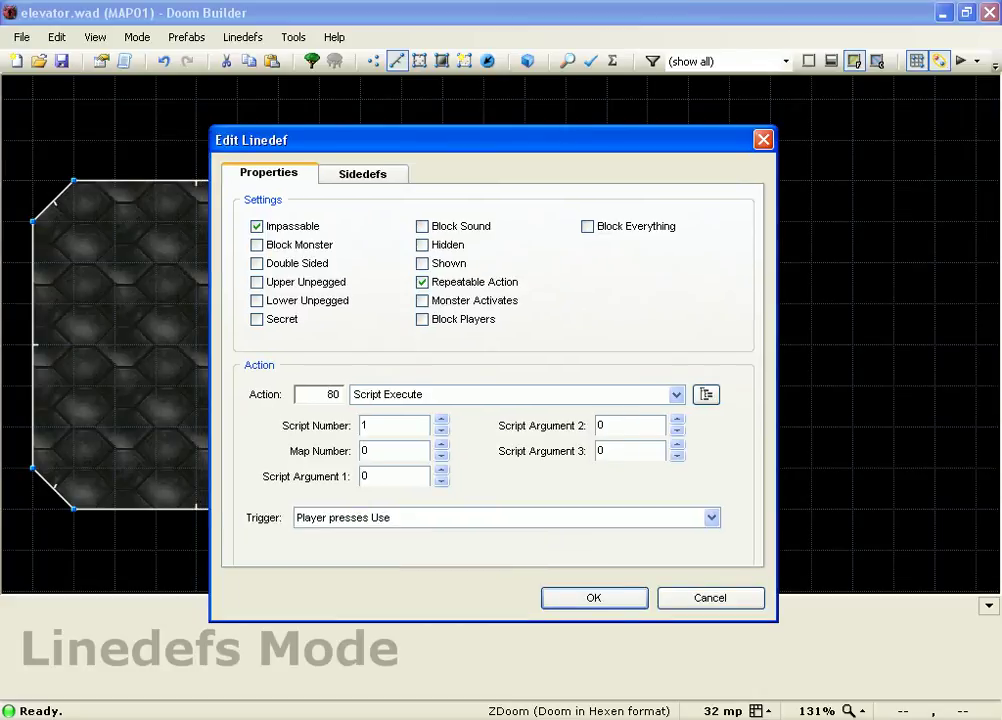
key(Return)
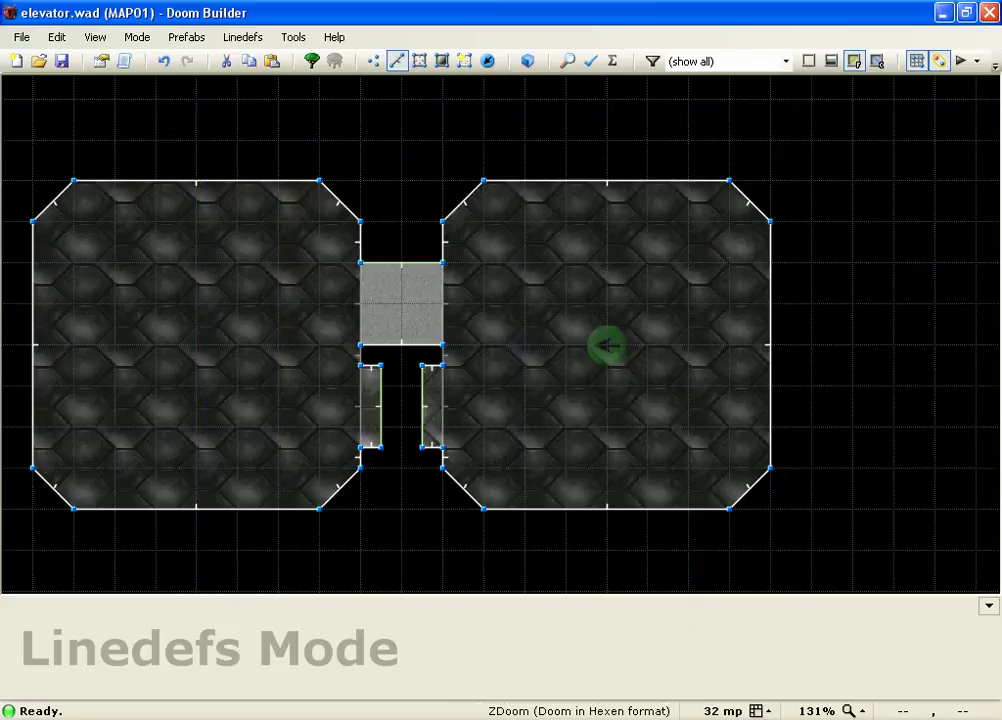
Inspect the script number assigned to the lower room's call switch linedef and close its properties without changes.
right_click(386, 424)
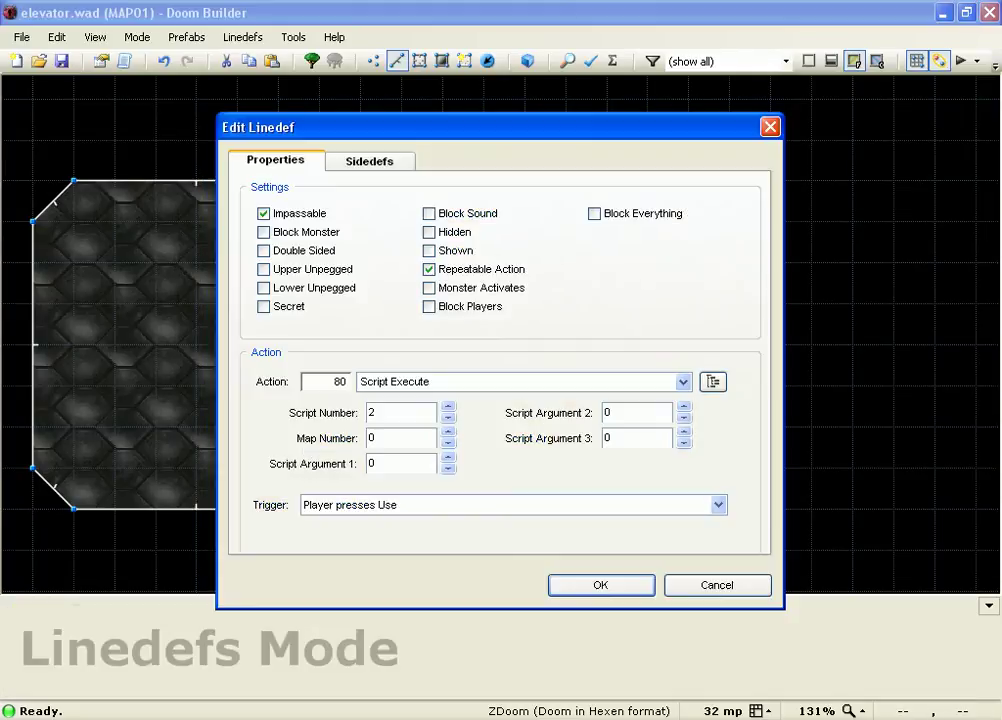
double_click(378, 413)
click(722, 585)
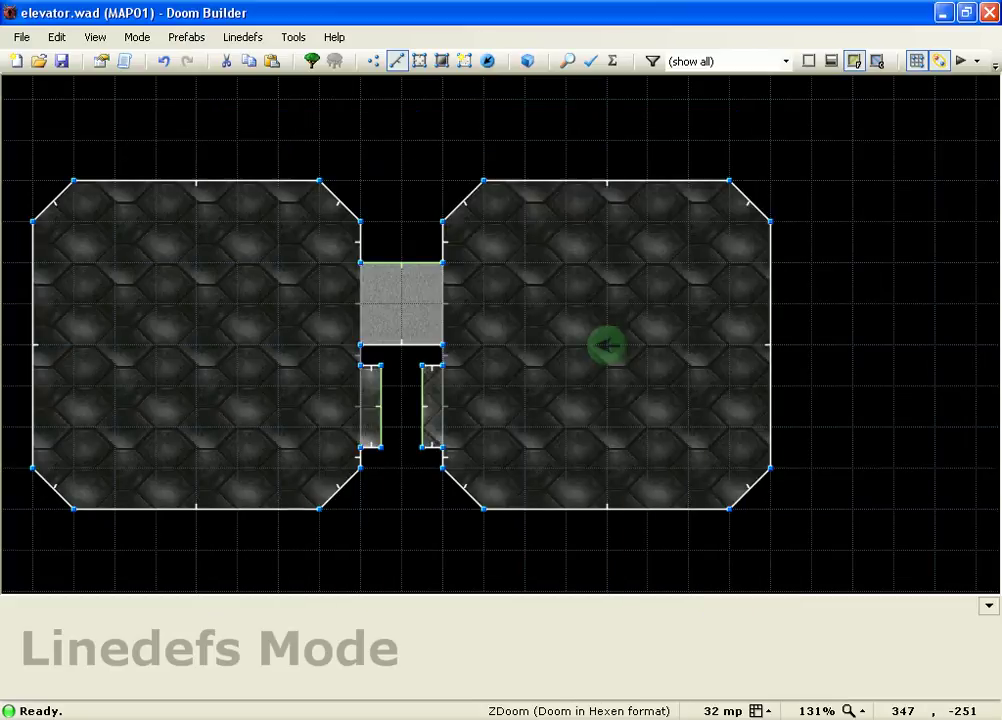
Inspect the Script Execute action on the upper room's call switch linedef and close its properties without changes.
right_click(422, 405)
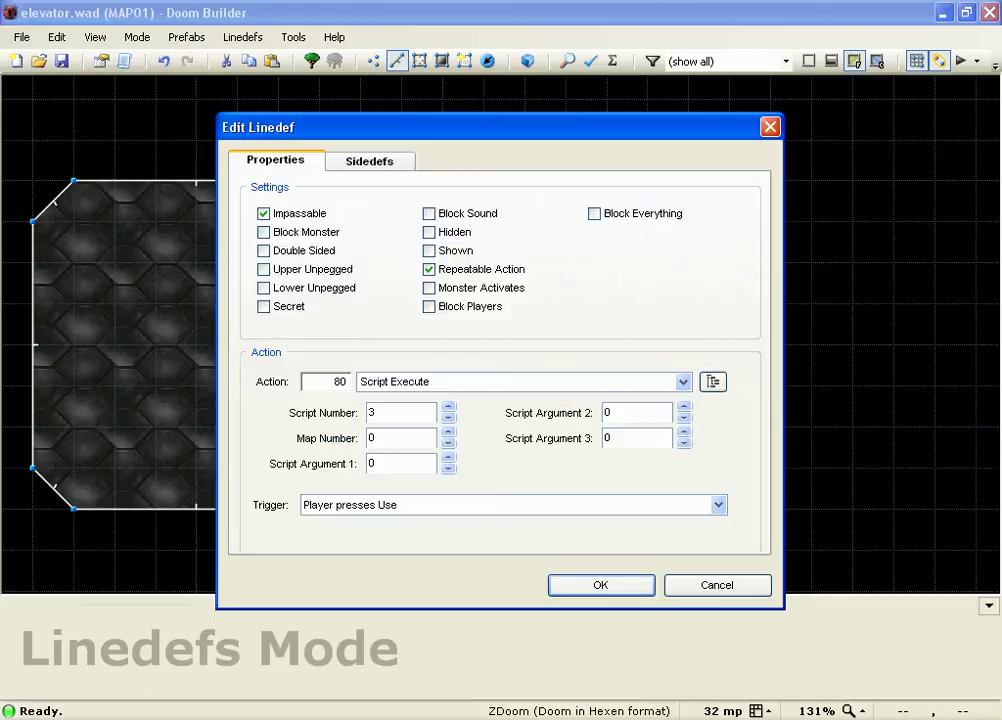
click(735, 585)
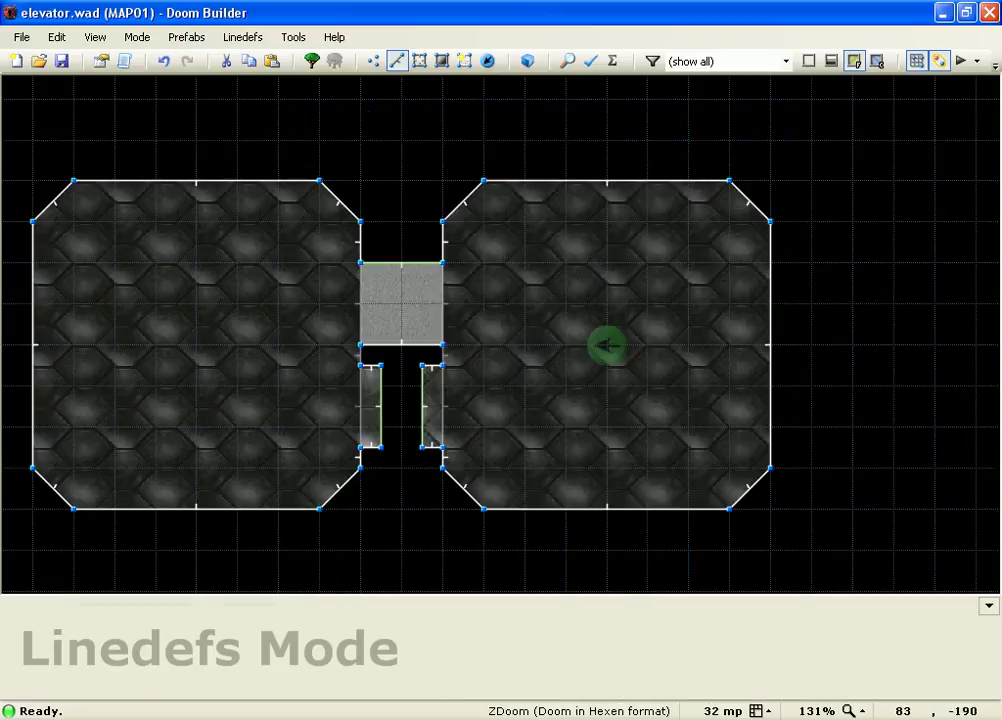
scroll(430, 465, down, 2)
scroll(280, 456, up, 2)
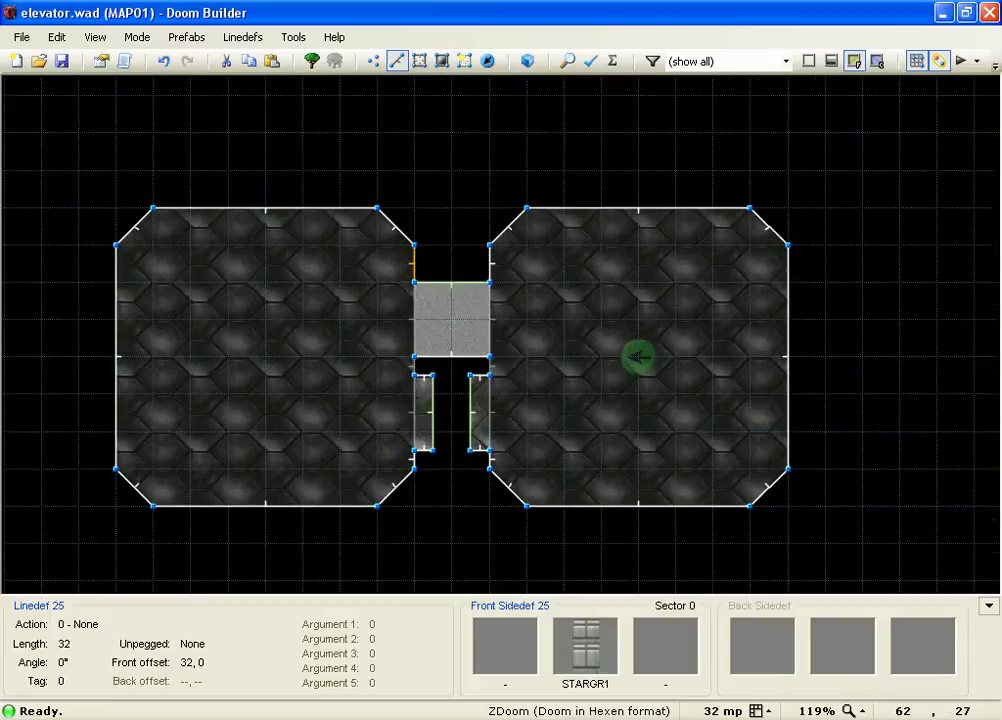
Examine the call switches in both rooms and the elevator's interior switch in the 3D view, and return to the 2D linedefs view.
key(w)
key(e)
key(d)
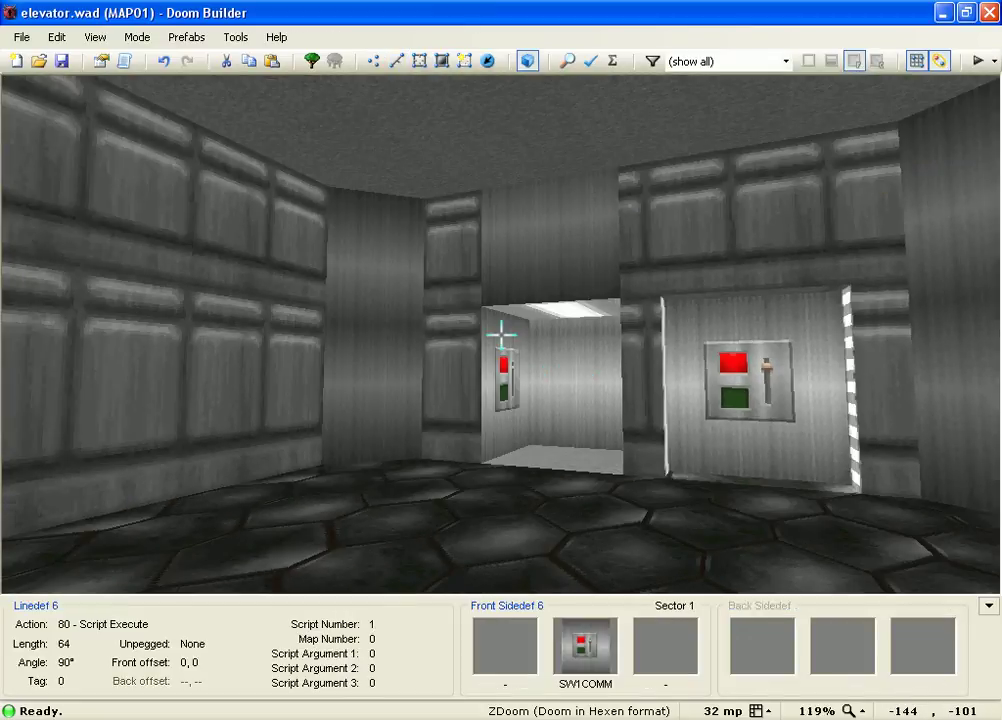
key(e)
key(d)
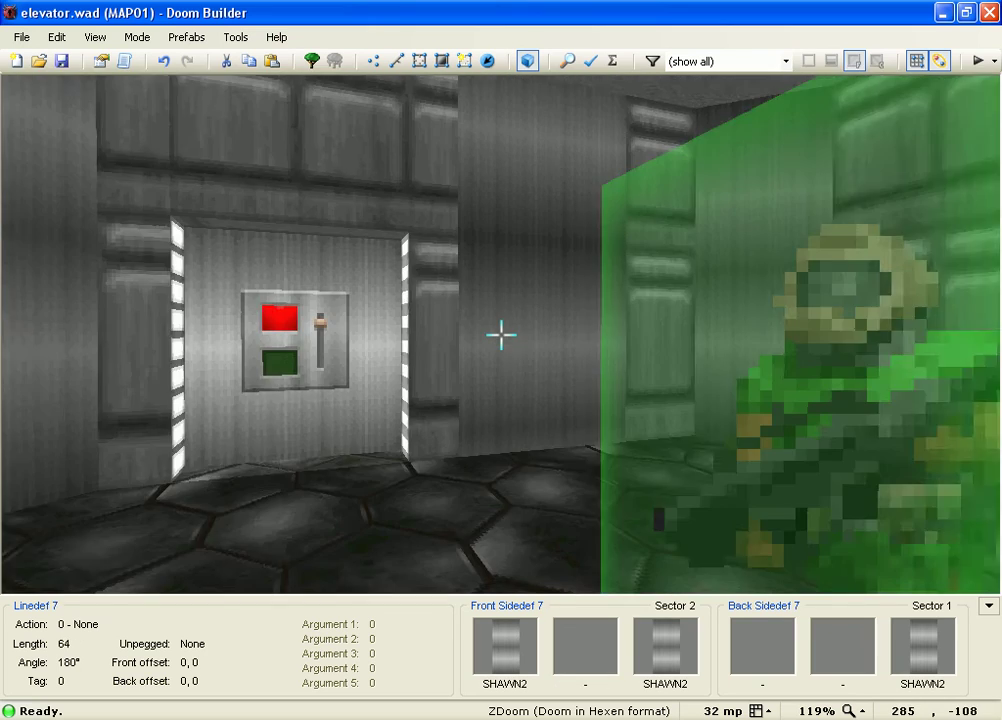
key(e)
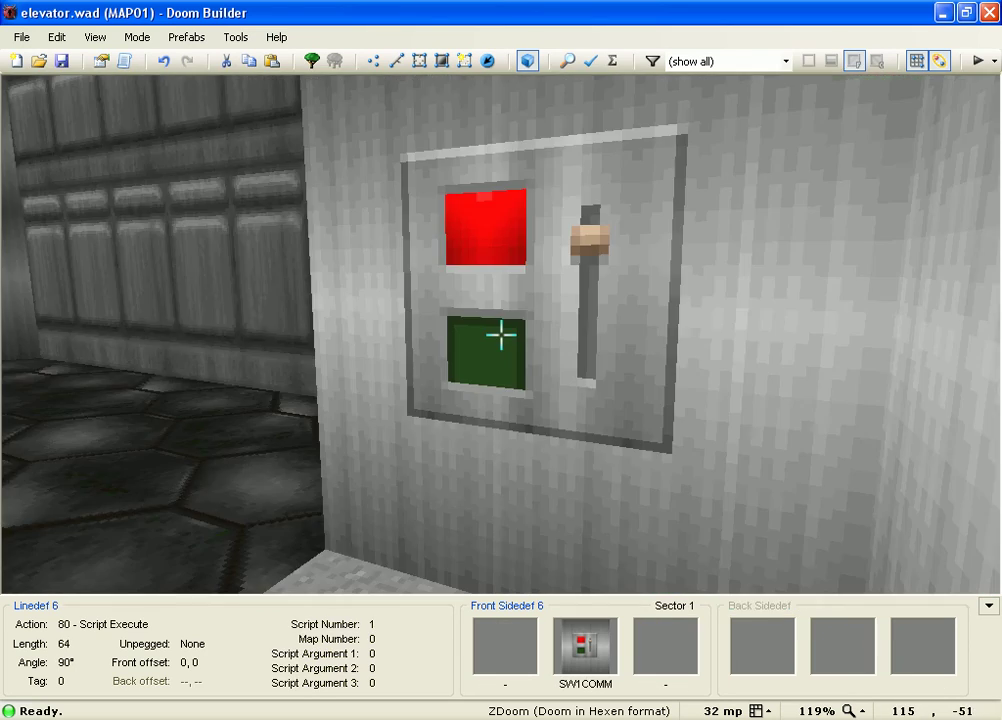
key(d)
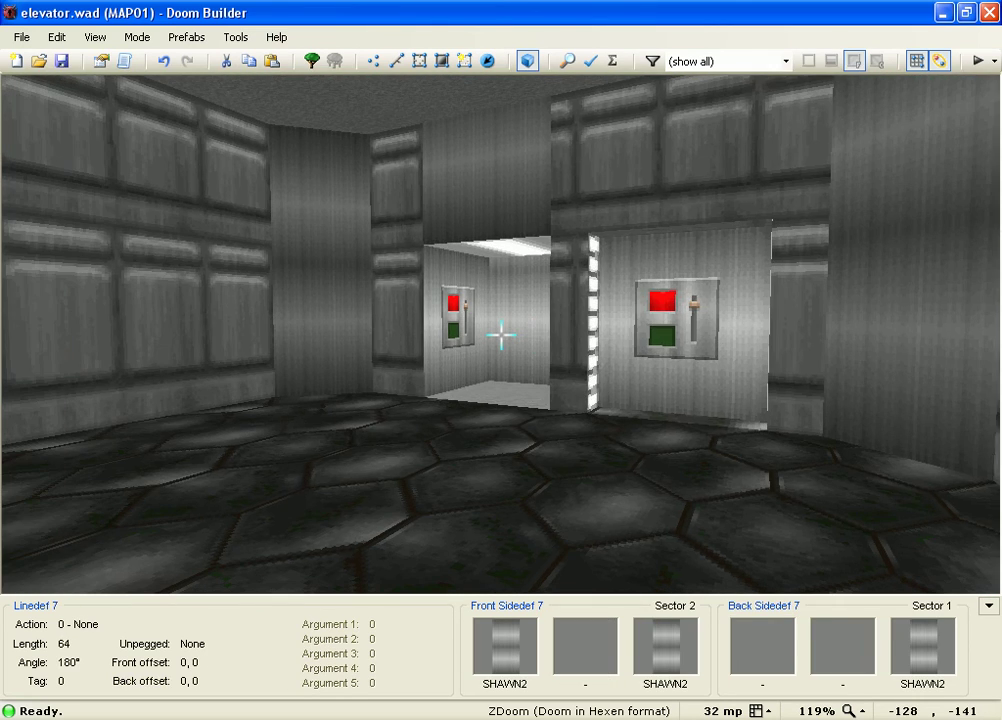
key(w)
key(s)
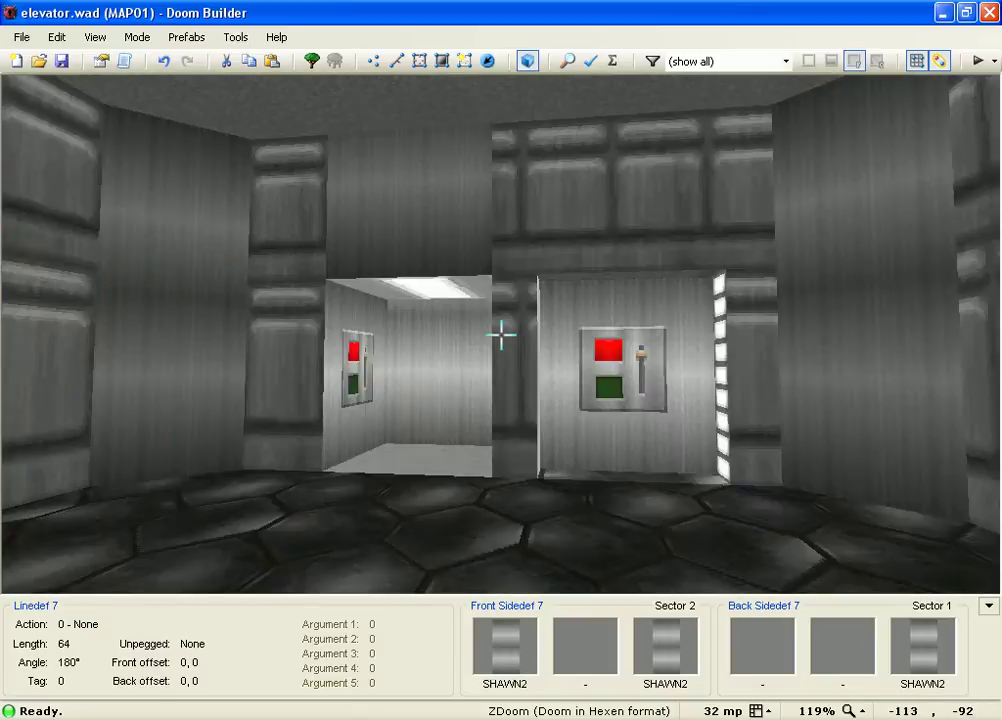
key(w)
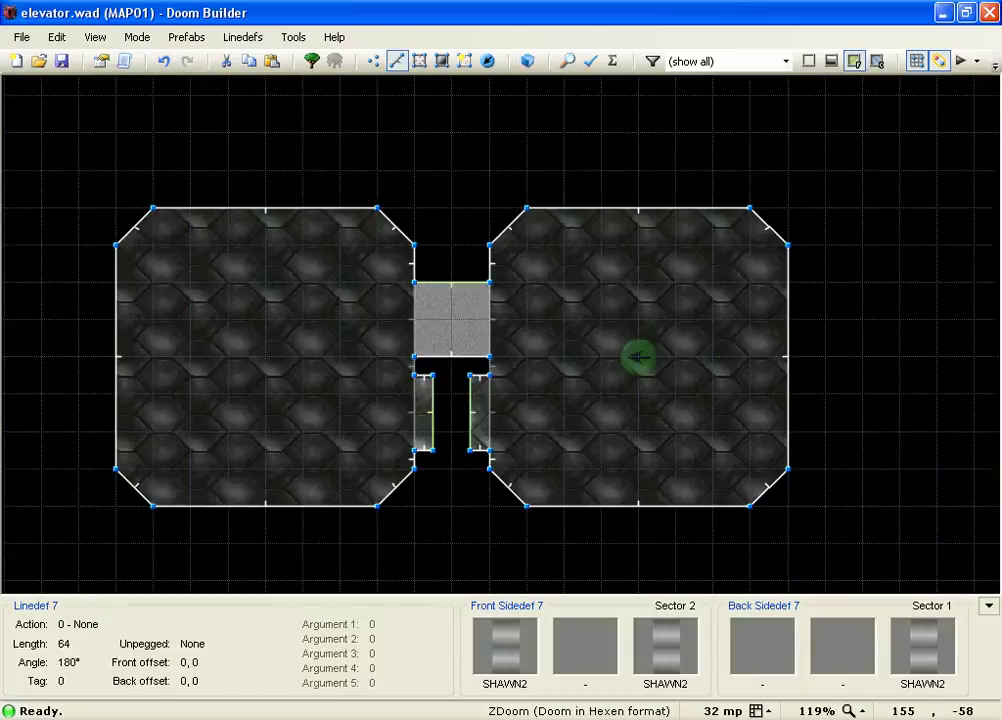
scroll(126, 264, down, 1)
scroll(145, 280, up, 1)
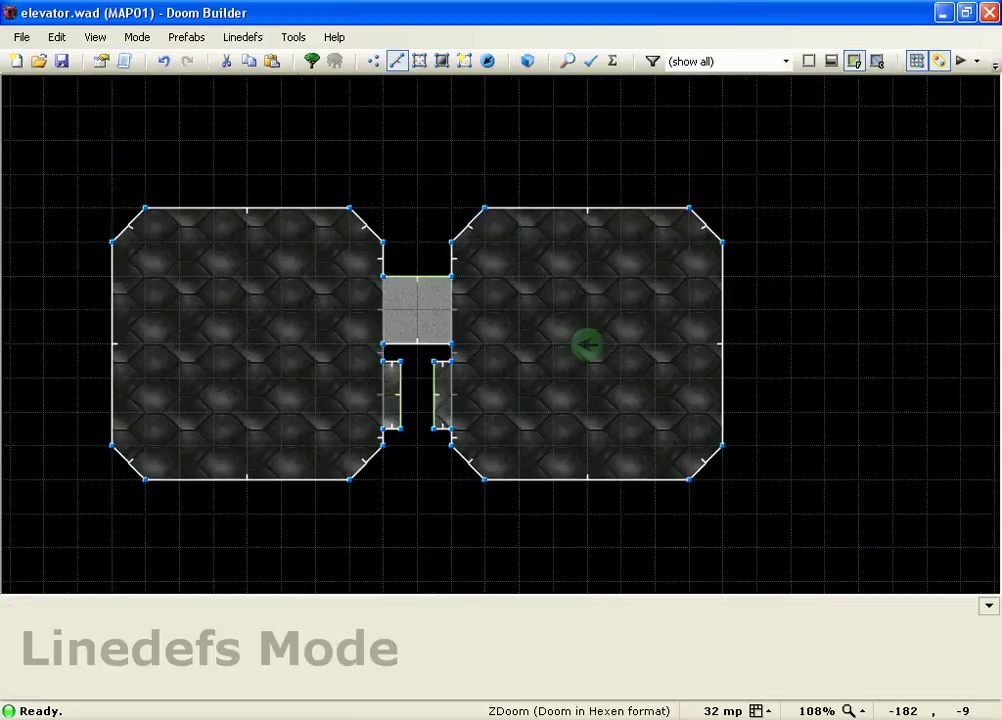